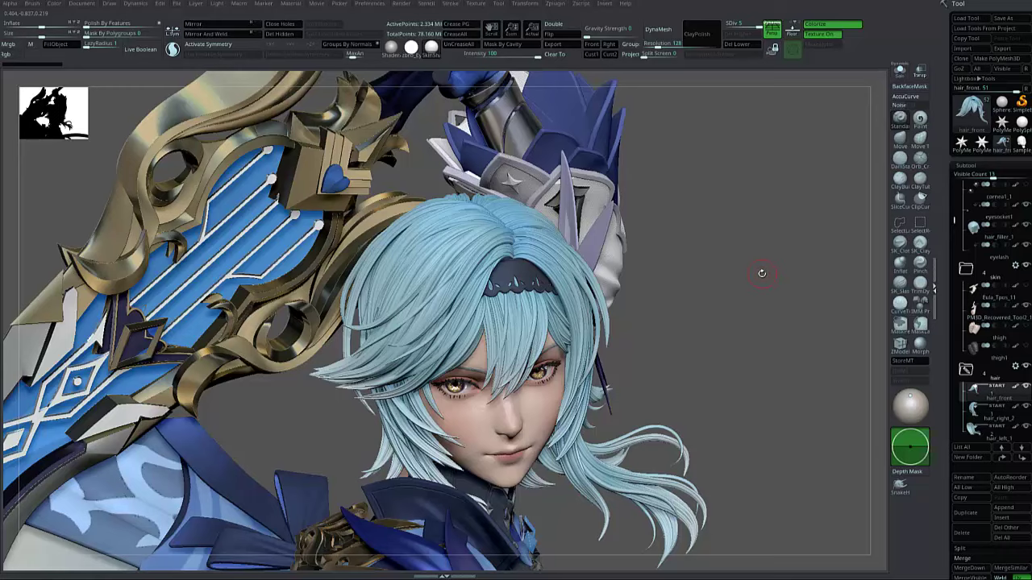
# Step: Examine the character's finished hair from several sides, isolating the front hair piece and checking its polygroup wireframe
pyautogui.moveTo(758, 277); pyautogui.dragTo(666, 288)
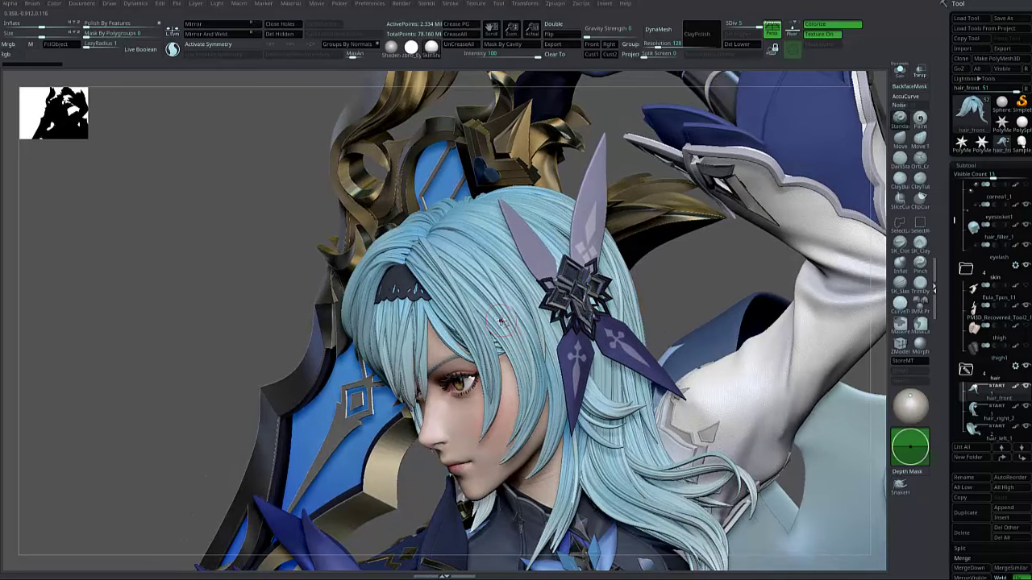
pyautogui.click(900, 72)
pyautogui.moveTo(731, 199); pyautogui.dragTo(862, 98)
pyautogui.hotkey('shift', 'f')
pyautogui.hotkey('shift', 'f')
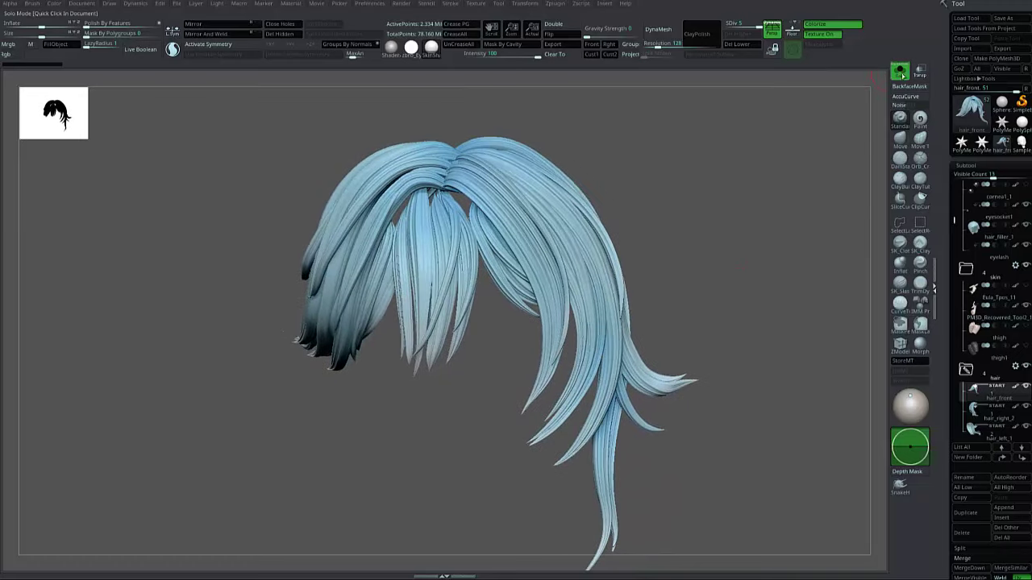
pyautogui.click(903, 77)
pyautogui.moveTo(723, 239); pyautogui.dragTo(776, 235)
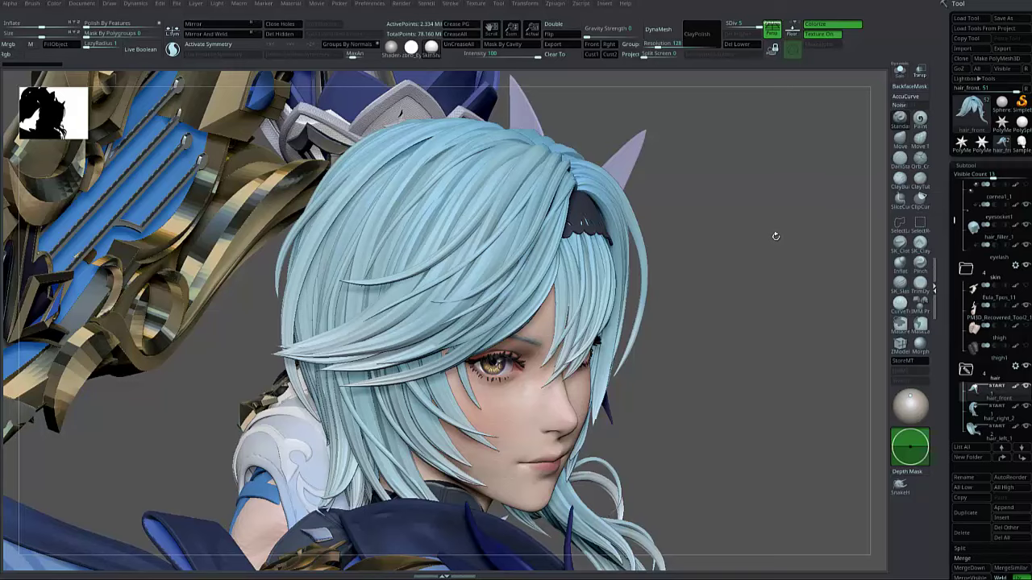
pyautogui.moveTo(776, 236); pyautogui.dragTo(812, 224)
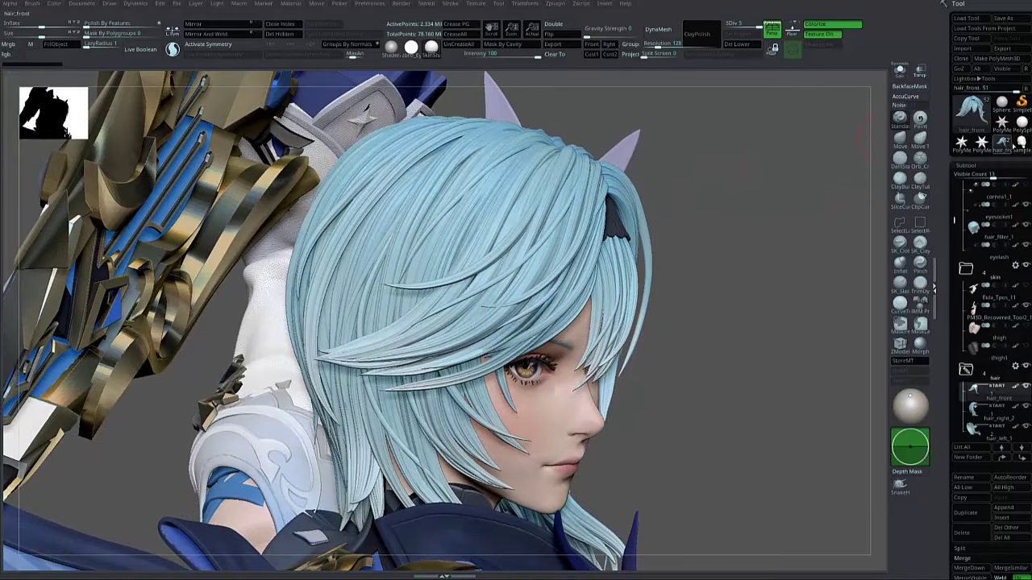
# Step: Switch to the Sample_file head tool and display its polygroup wireframe
pyautogui.moveTo(1021, 147)
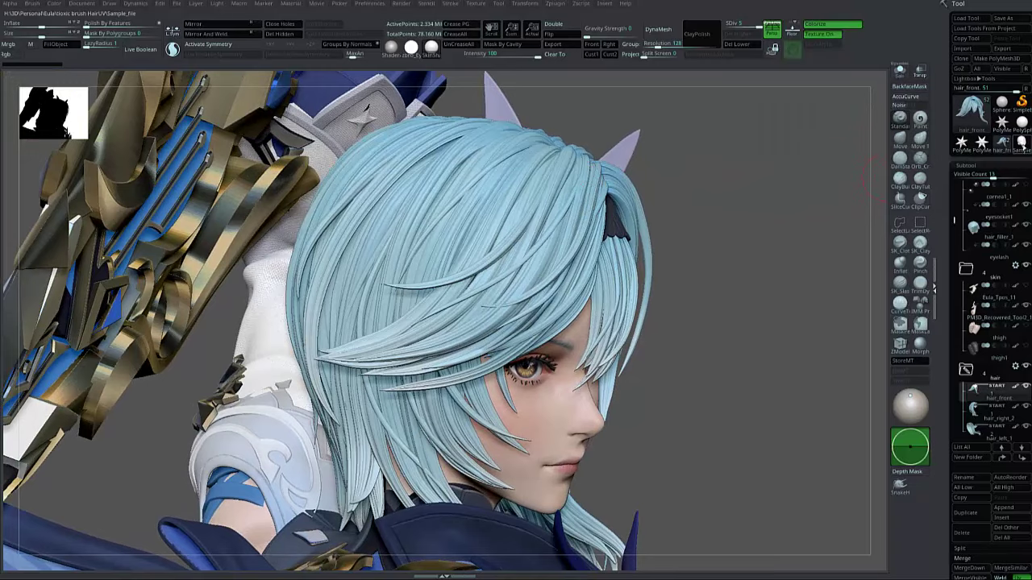
pyautogui.click(1020, 145)
pyautogui.moveTo(772, 244); pyautogui.dragTo(733, 280)
pyautogui.hotkey('shift', 'f')
pyautogui.hotkey('shift', 'f')
pyautogui.hotkey('shift', 'f')
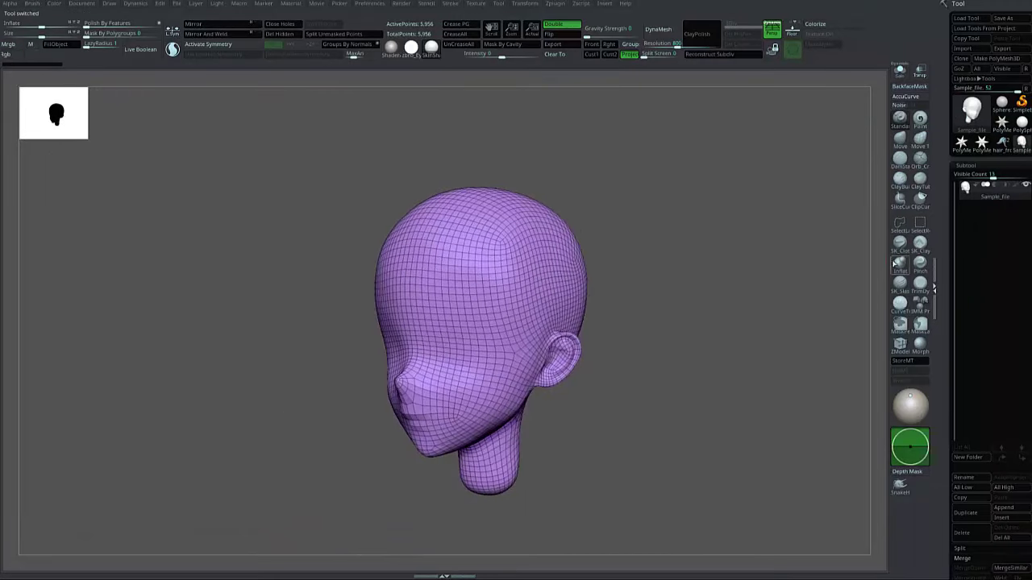
# Step: Apply the checkered Texture 03 to the head, inspect its UV layout without the wireframe, and turn the texture display off
pyautogui.moveTo(947, 279); pyautogui.dragTo(950, 137)
pyautogui.click(965, 216)
pyautogui.click(972, 216)
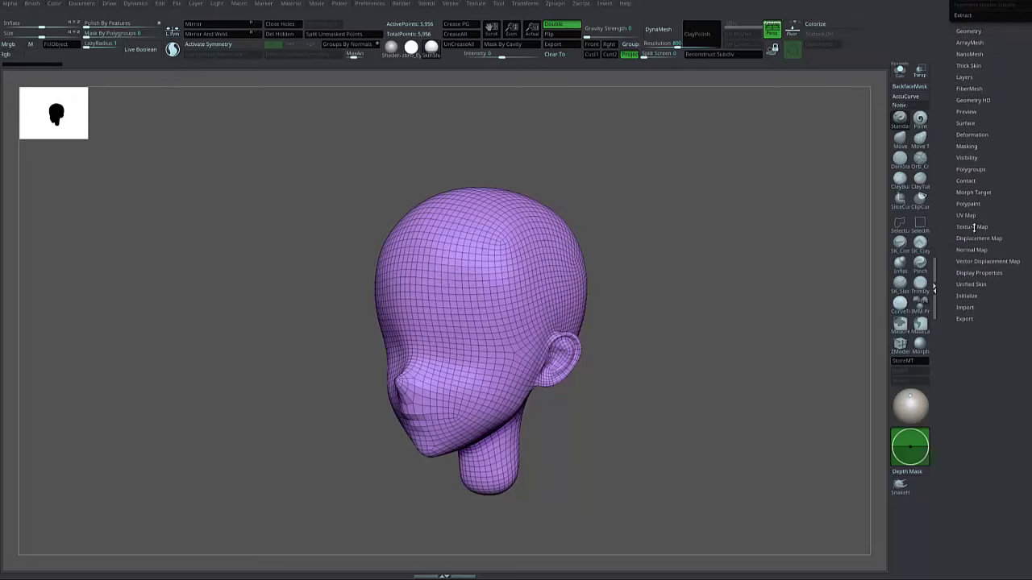
pyautogui.click(974, 227)
pyautogui.click(969, 248)
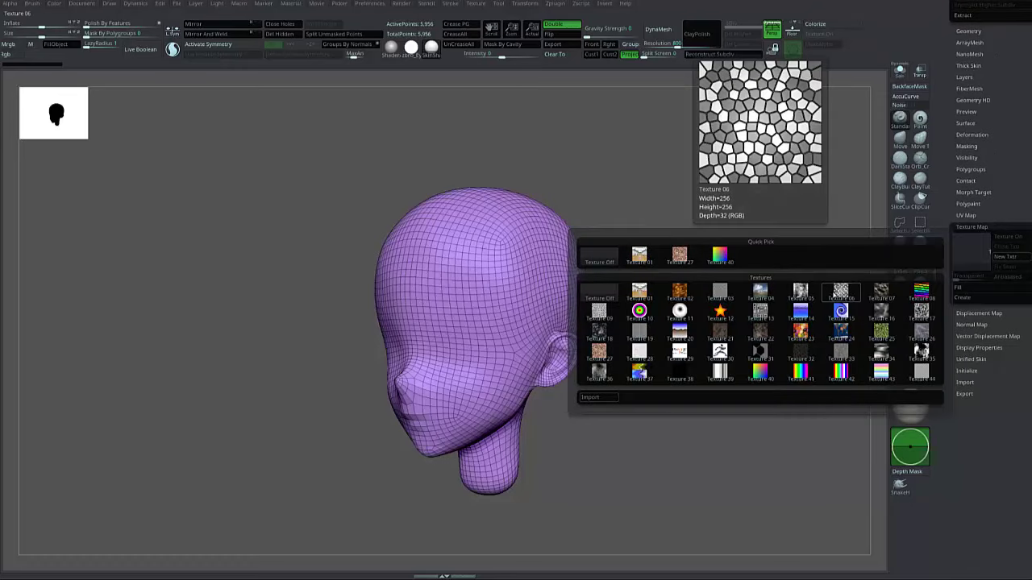
pyautogui.click(720, 291)
pyautogui.keyDown('shift'); pyautogui.moveTo(691, 263); pyautogui.dragTo(733, 278); pyautogui.keyUp('shift')
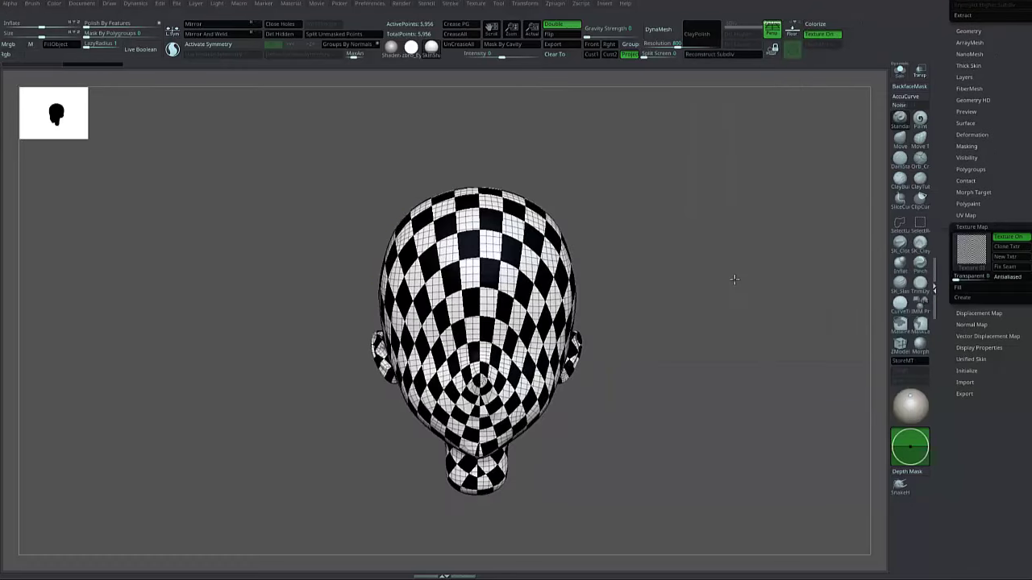
pyautogui.moveTo(660, 303); pyautogui.dragTo(580, 358)
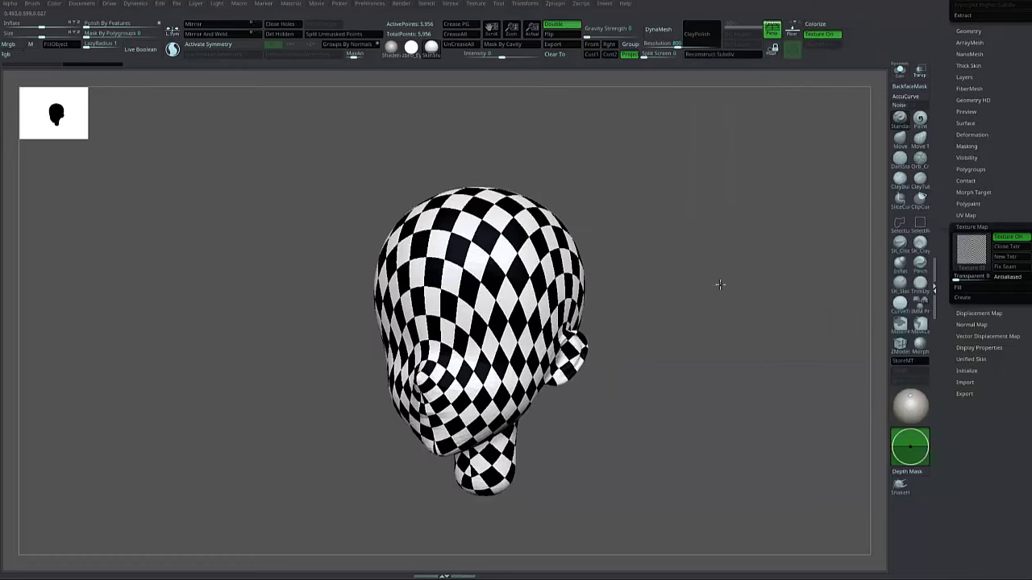
pyautogui.moveTo(733, 298); pyautogui.dragTo(746, 285)
pyautogui.click(1008, 236)
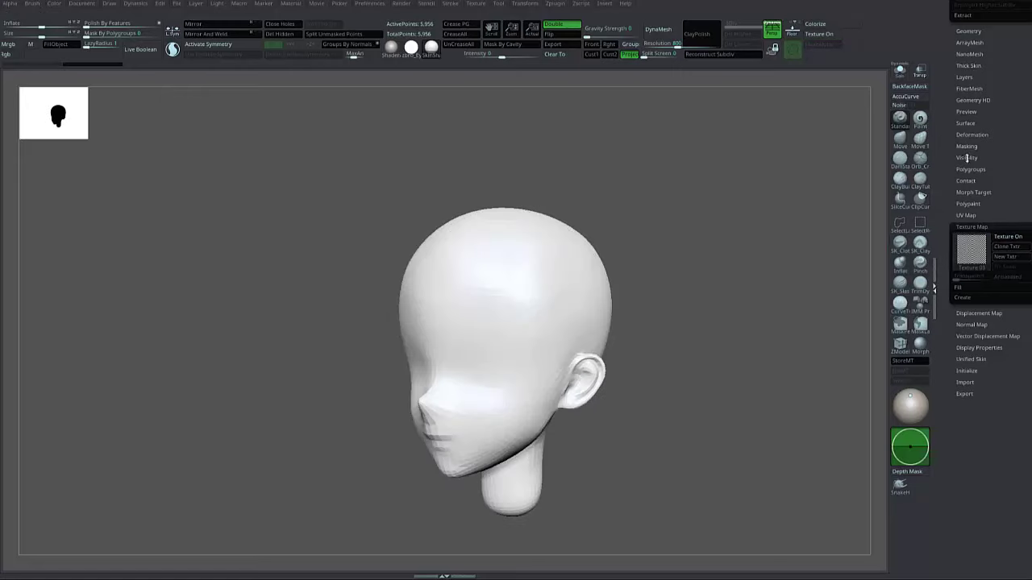
# Step: Dock the Zplugin palette above the Tool palette and open the UV Master options
pyautogui.scroll(10, 968, 160)
pyautogui.click(554, 5)
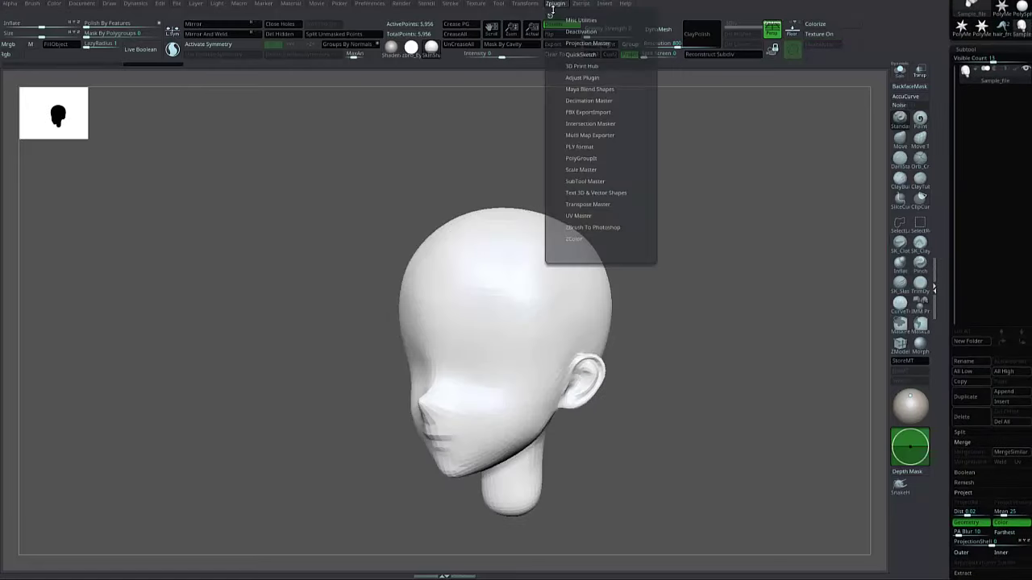
pyautogui.click(549, 15)
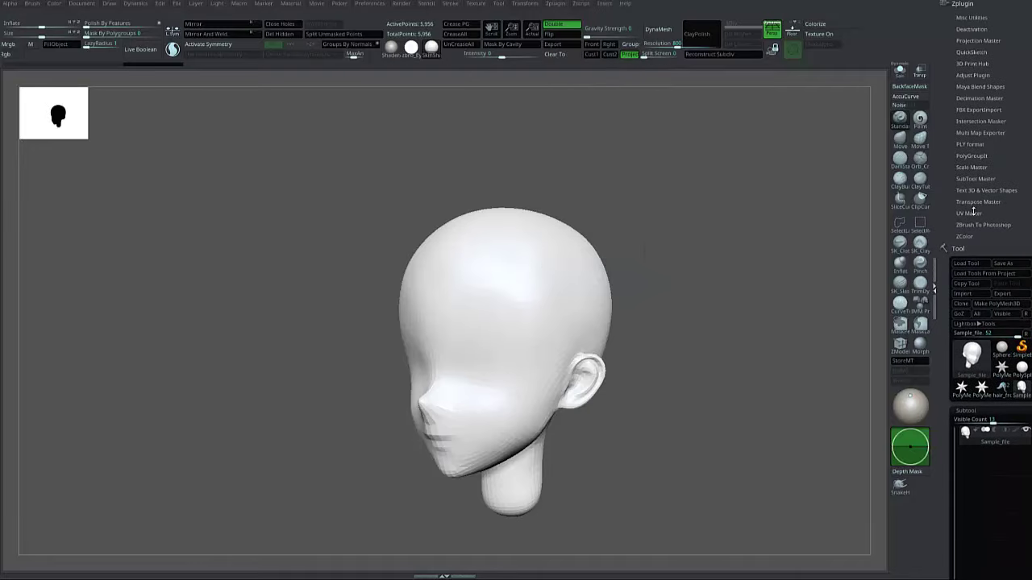
pyautogui.click(972, 214)
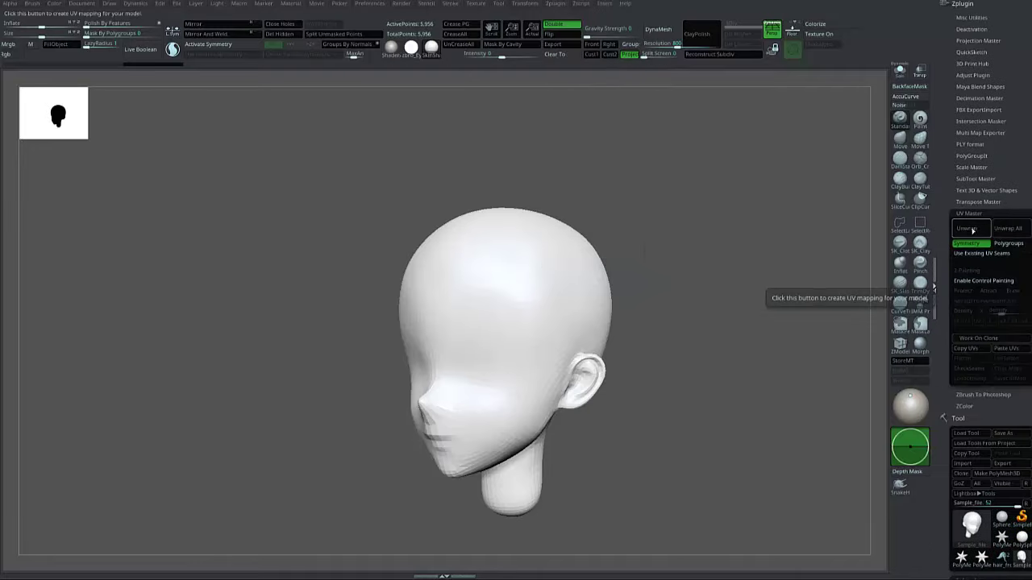
# Step: Examine the head's wireframe from several angles, then hide the wireframe and collapse the UV Master options
pyautogui.keyDown('shift'); pyautogui.moveTo(827, 298); pyautogui.dragTo(798, 292); pyautogui.keyUp('shift')
pyautogui.hotkey('shift', 'f')
pyautogui.moveTo(758, 261); pyautogui.dragTo(875, 233)
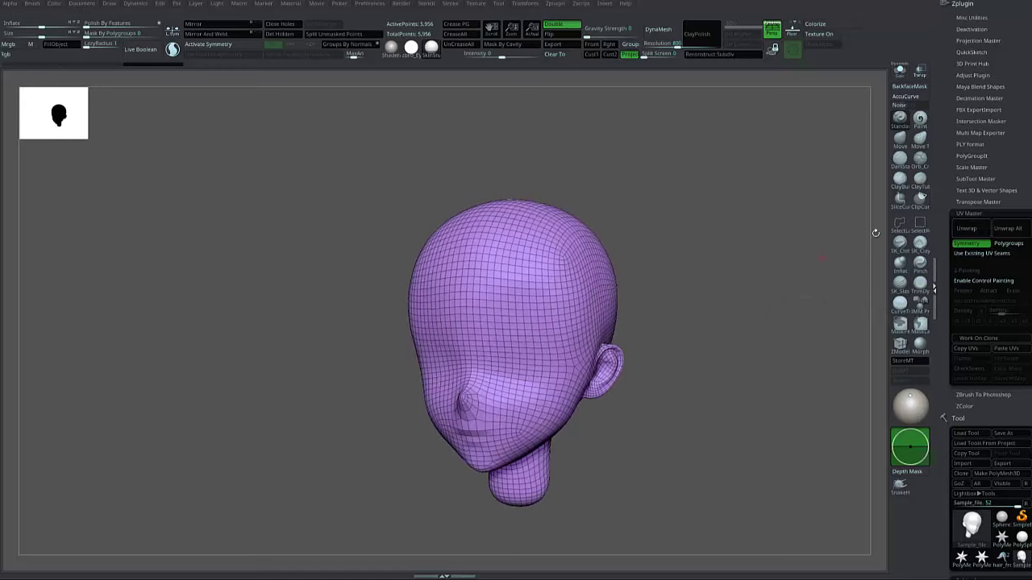
pyautogui.click(986, 216)
pyautogui.moveTo(756, 299); pyautogui.dragTo(683, 354)
pyautogui.hotkey('shift', 'f')
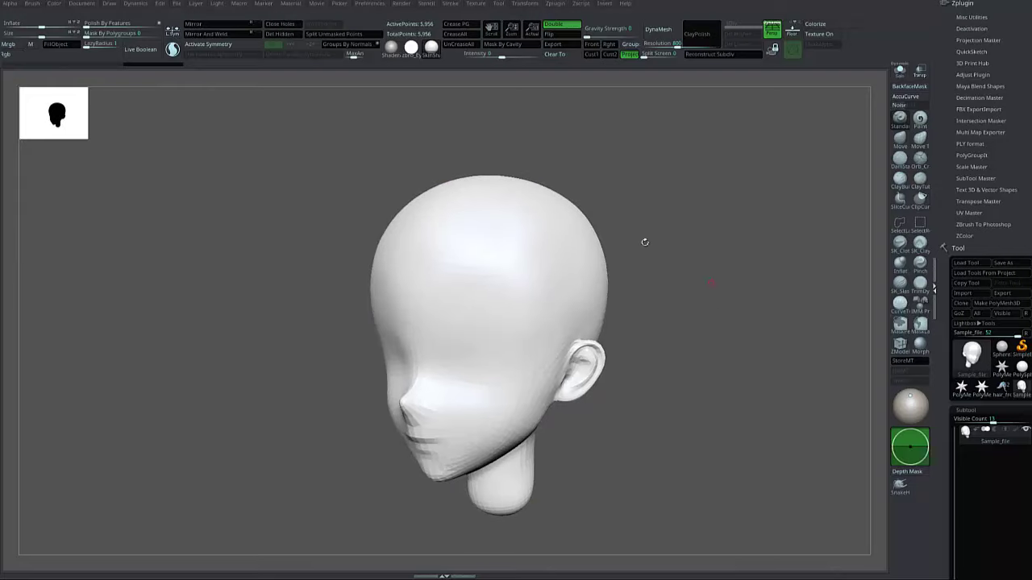
# Step: Load the brush preset tioxic_Brush_HairUV.ZBP from the tioxic brush HairUV folder
pyautogui.click(37, 5)
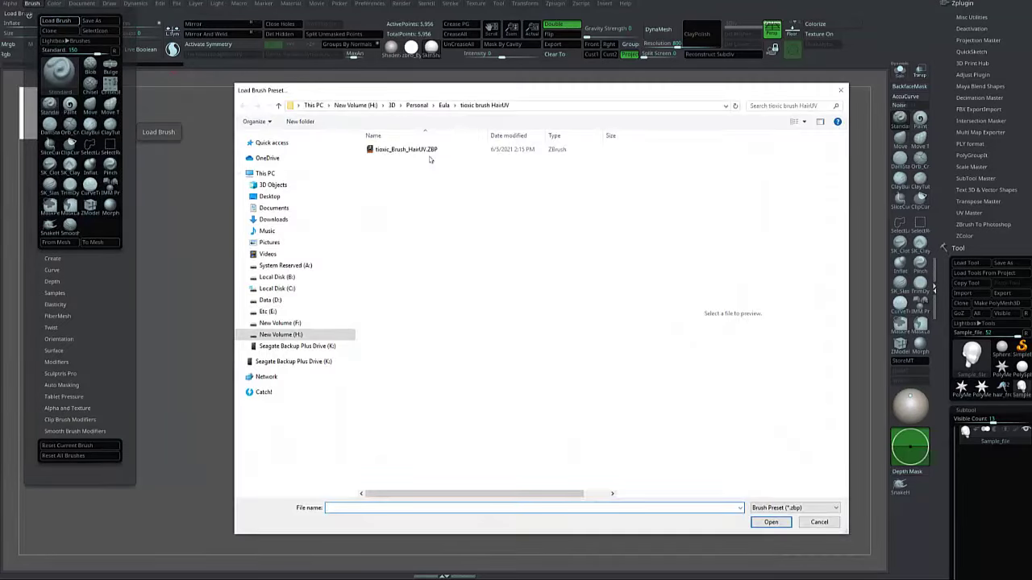
pyautogui.click(434, 153)
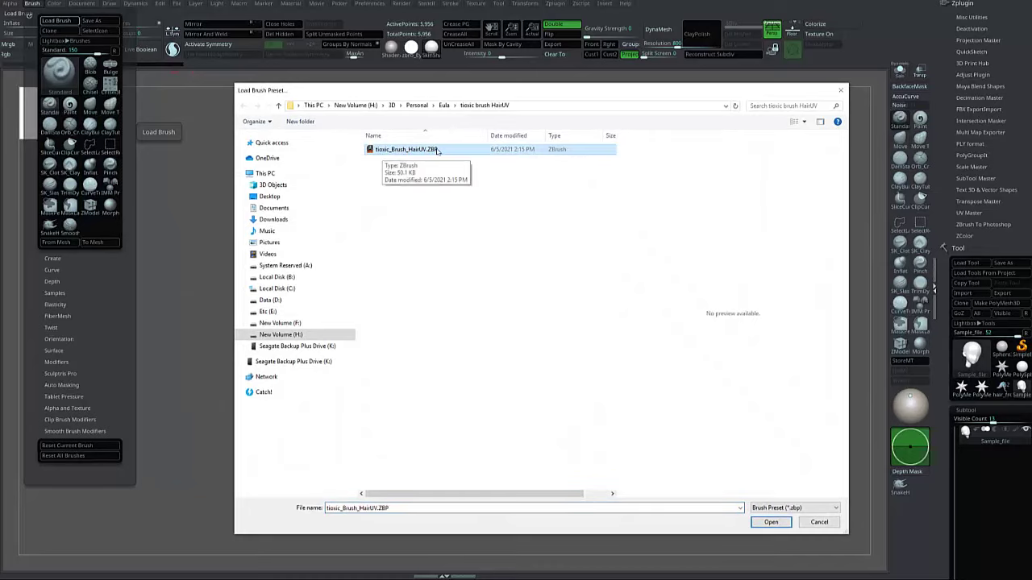
pyautogui.doubleClick(446, 152)
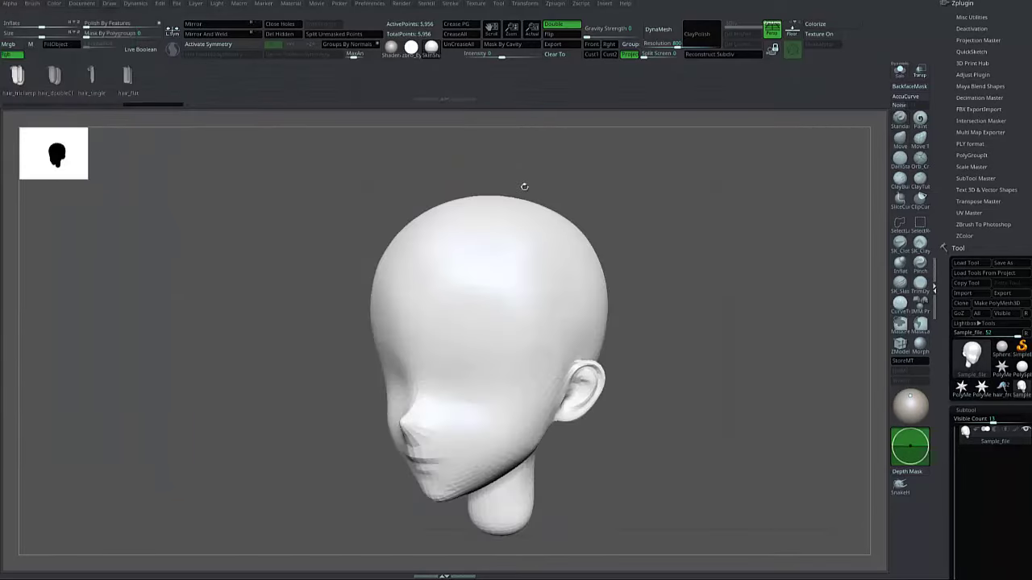
pyautogui.moveTo(587, 207); pyautogui.dragTo(639, 200)
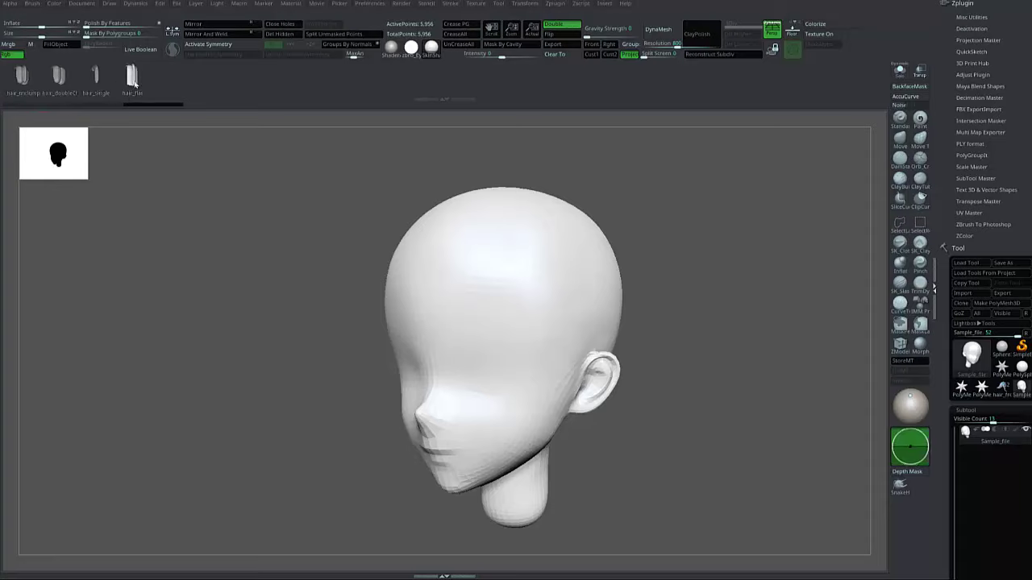
# Step: Draw a triple-clump hair strand from the top of the head diagonally across the forehead towards the ear
pyautogui.click(22, 78)
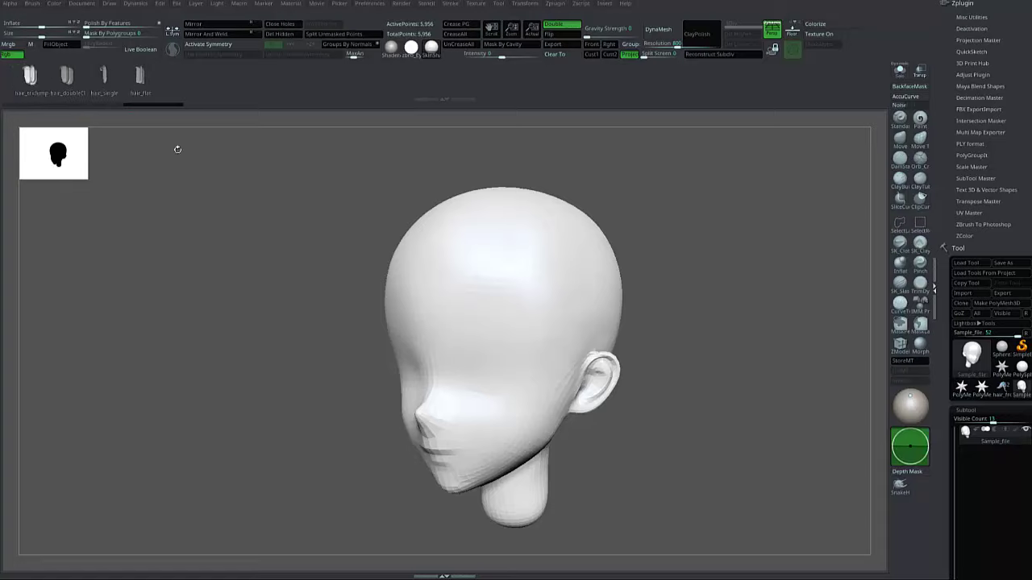
pyautogui.moveTo(610, 225); pyautogui.dragTo(637, 158)
pyautogui.press('space')
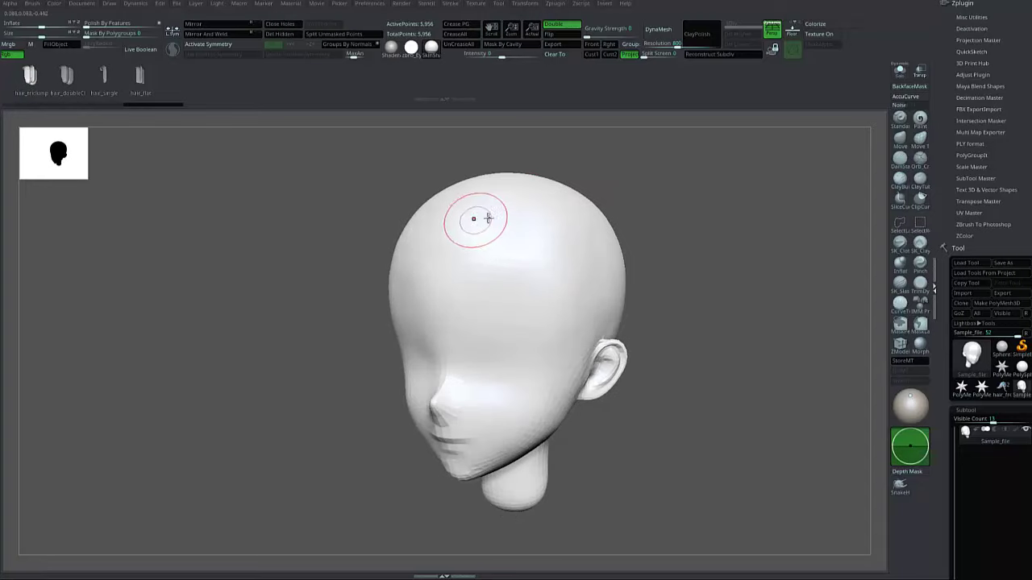
pyautogui.moveTo(468, 202)
pyautogui.mouseDown()
pyautogui.moveTo(468, 260)
pyautogui.moveTo(493, 317)
pyautogui.moveTo(540, 371)
pyautogui.mouseUp()
pyautogui.moveTo(663, 249)
pyautogui.mouseDown()
pyautogui.moveTo(680, 242)
pyautogui.moveTo(658, 250)
pyautogui.mouseUp()
pyautogui.moveTo(604, 143); pyautogui.dragTo(651, 137)
pyautogui.moveTo(589, 240); pyautogui.dragTo(636, 194)
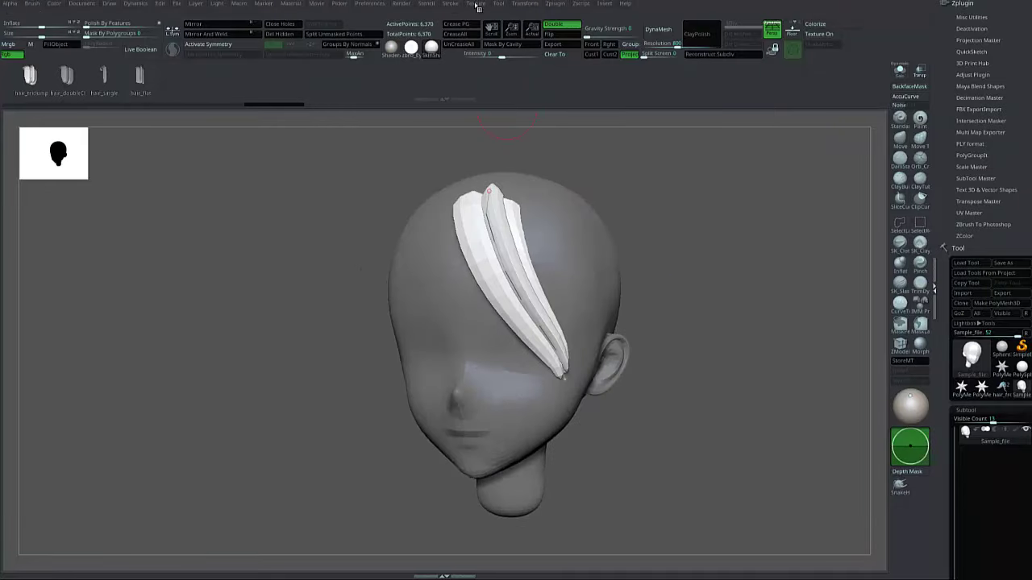
# Step: Lower the end of the stroke's curve intensity falloff and update the hair strand so its tip tapers to a point
pyautogui.click(483, 7)
pyautogui.click(457, 5)
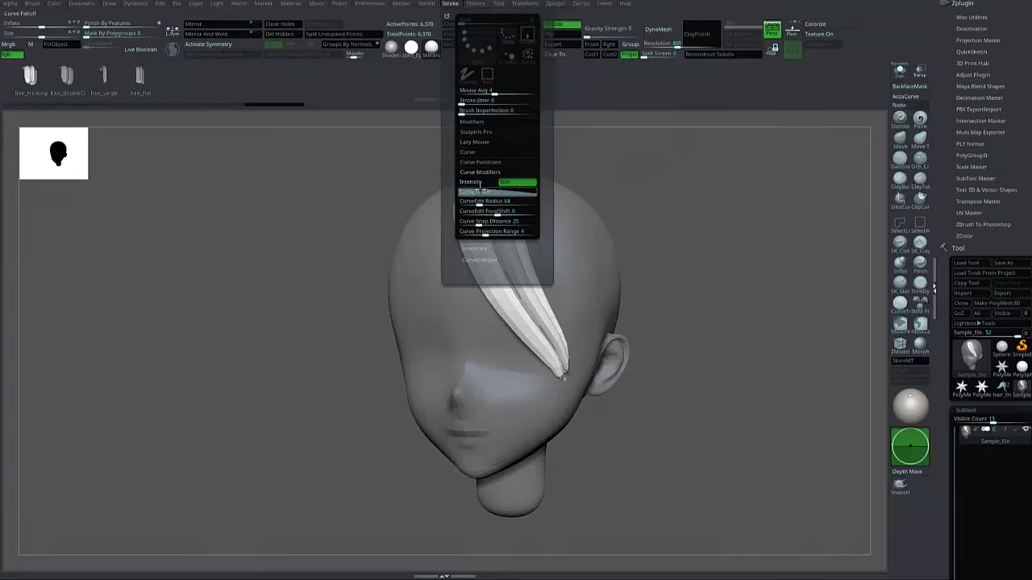
pyautogui.click(476, 191)
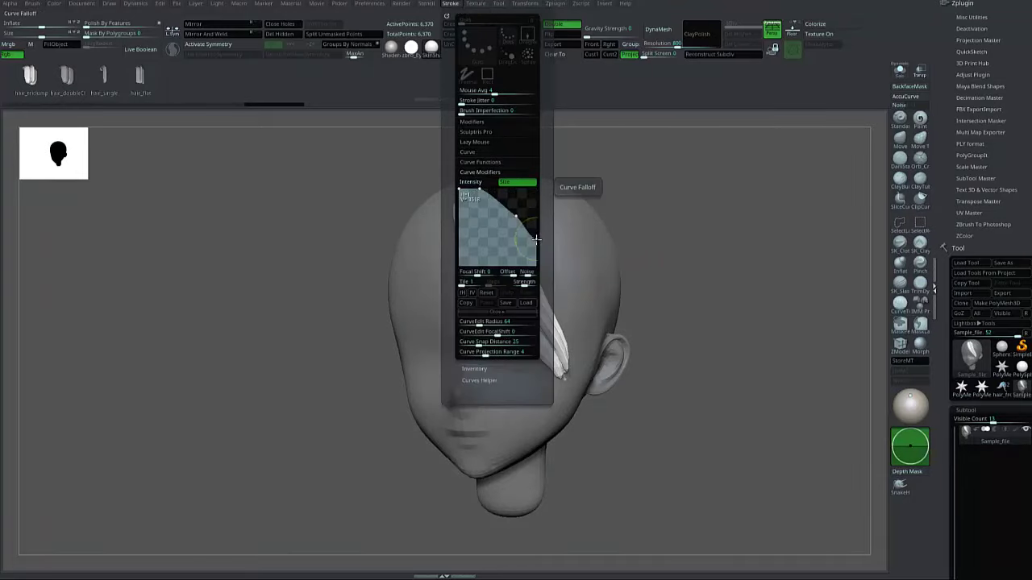
pyautogui.click(450, 4)
pyautogui.moveTo(534, 240); pyautogui.dragTo(540, 261)
pyautogui.moveTo(665, 242); pyautogui.dragTo(641, 247)
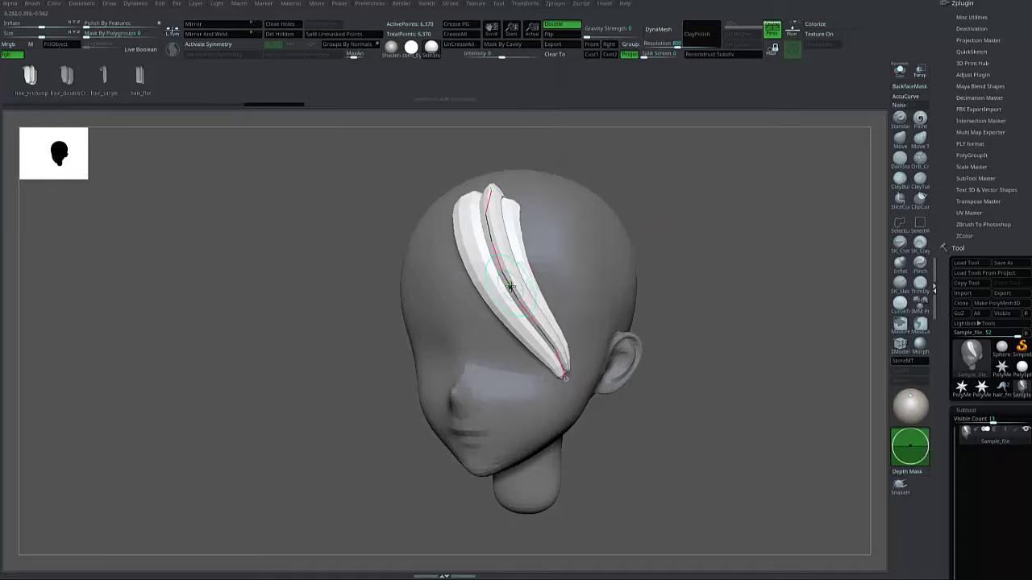
pyautogui.moveTo(704, 260); pyautogui.dragTo(601, 161)
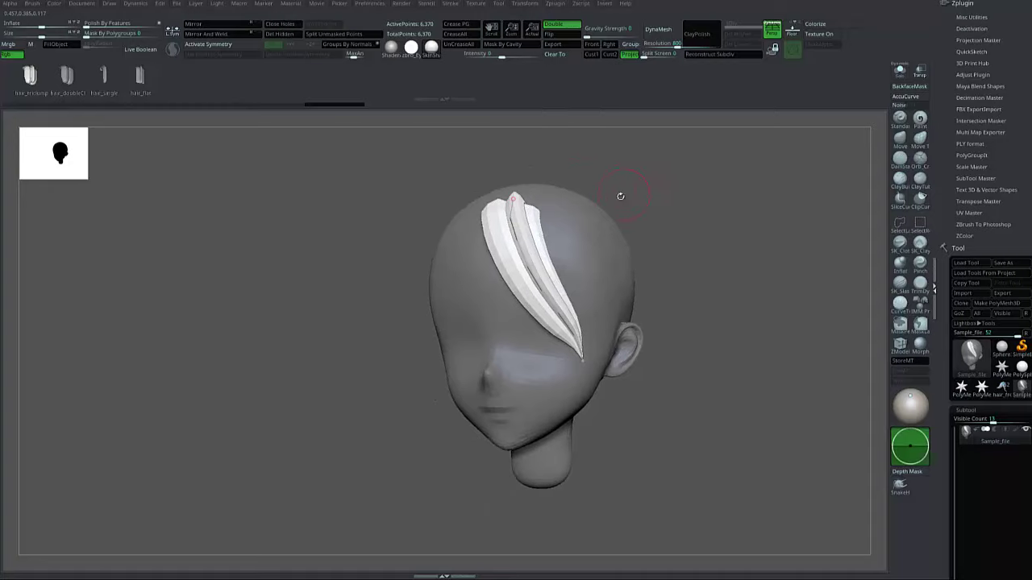
pyautogui.moveTo(619, 195)
pyautogui.mouseDown()
pyautogui.moveTo(621, 166)
pyautogui.moveTo(564, 179)
pyautogui.mouseUp()
pyautogui.keyDown('shift'); pyautogui.moveTo(417, 325); pyautogui.dragTo(491, 329); pyautogui.keyUp('shift')
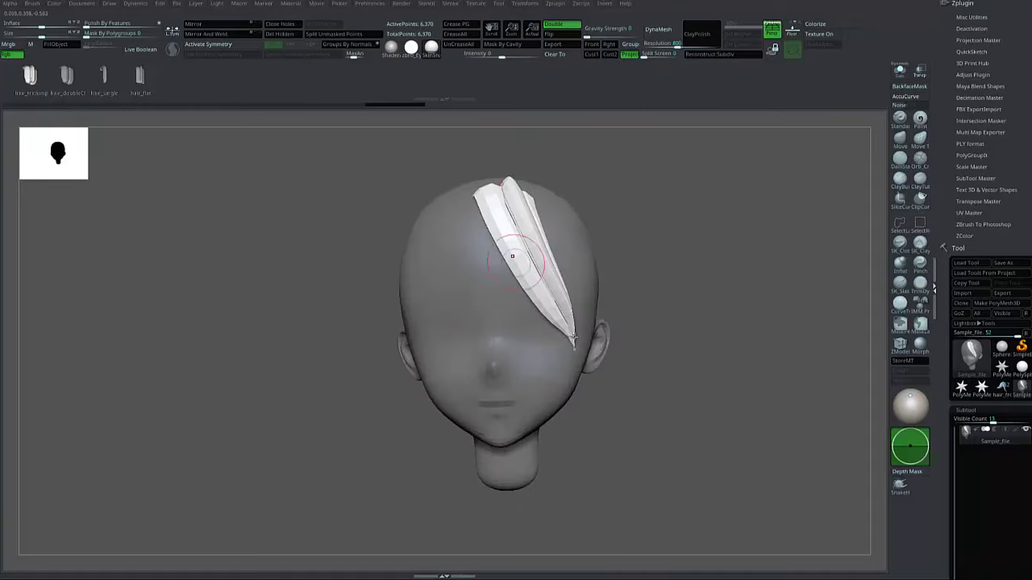
pyautogui.moveTo(637, 234); pyautogui.dragTo(604, 169)
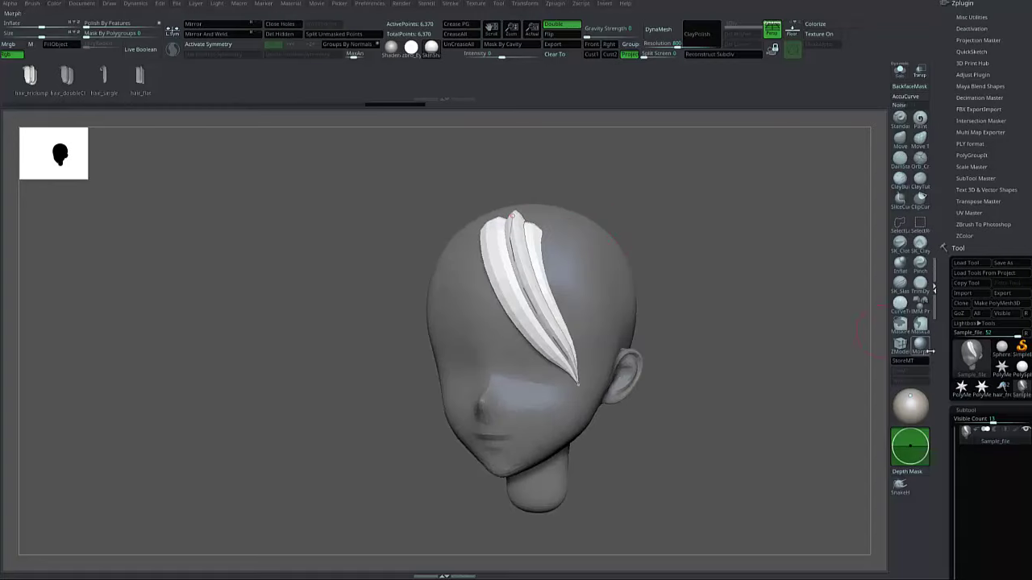
# Step: Split the unmasked hair strand from the head into its own subtool and make the hair subtool active
pyautogui.scroll(-5, 941, 369)
pyautogui.scroll(2, 943, 271)
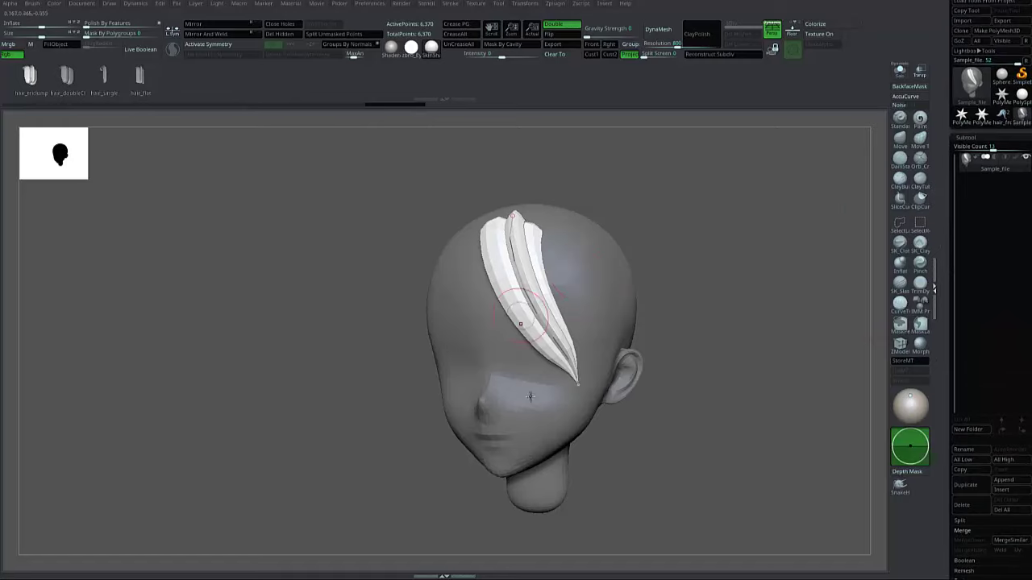
pyautogui.keyDown('alt'); pyautogui.moveTo(710, 295); pyautogui.dragTo(694, 298); pyautogui.keyUp('alt')
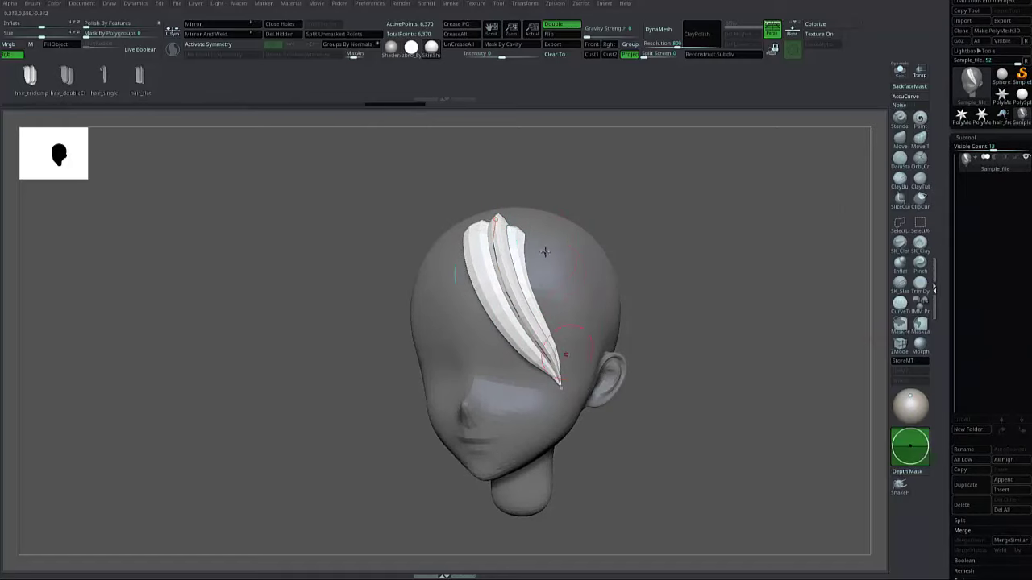
pyautogui.scroll(-5, 946, 359)
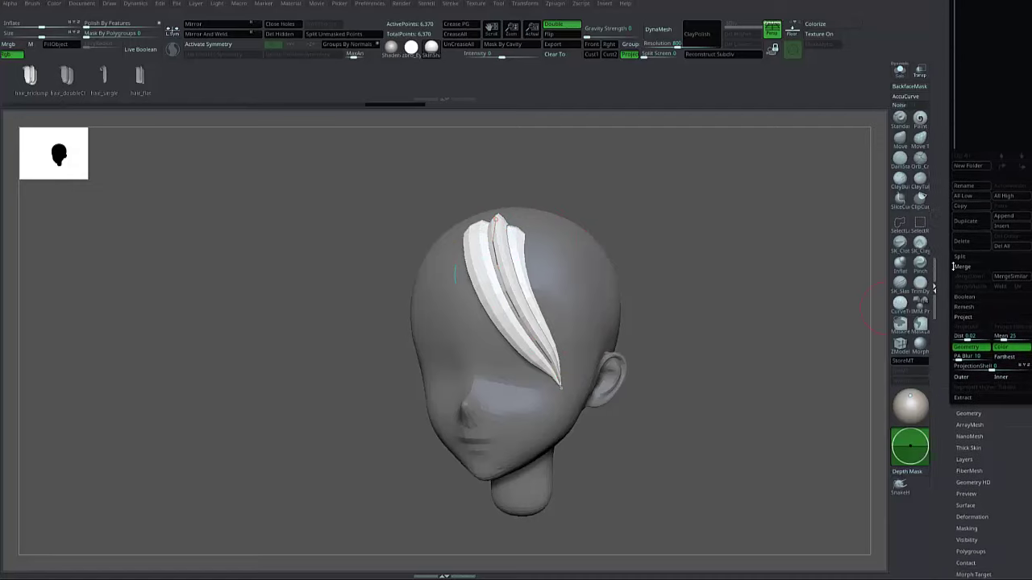
pyautogui.moveTo(946, 234); pyautogui.dragTo(942, 250)
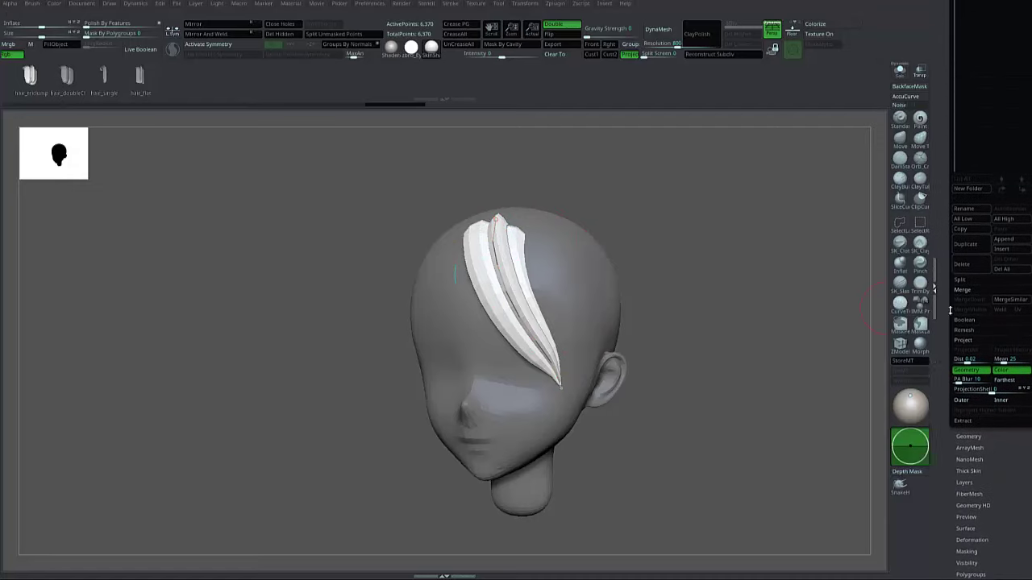
pyautogui.scroll(4, 955, 307)
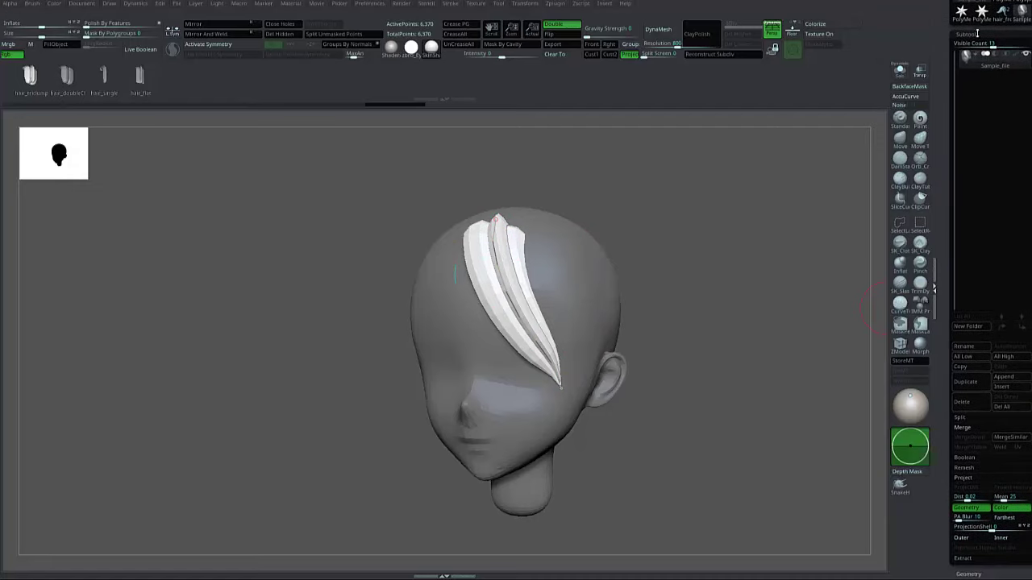
pyautogui.click(961, 418)
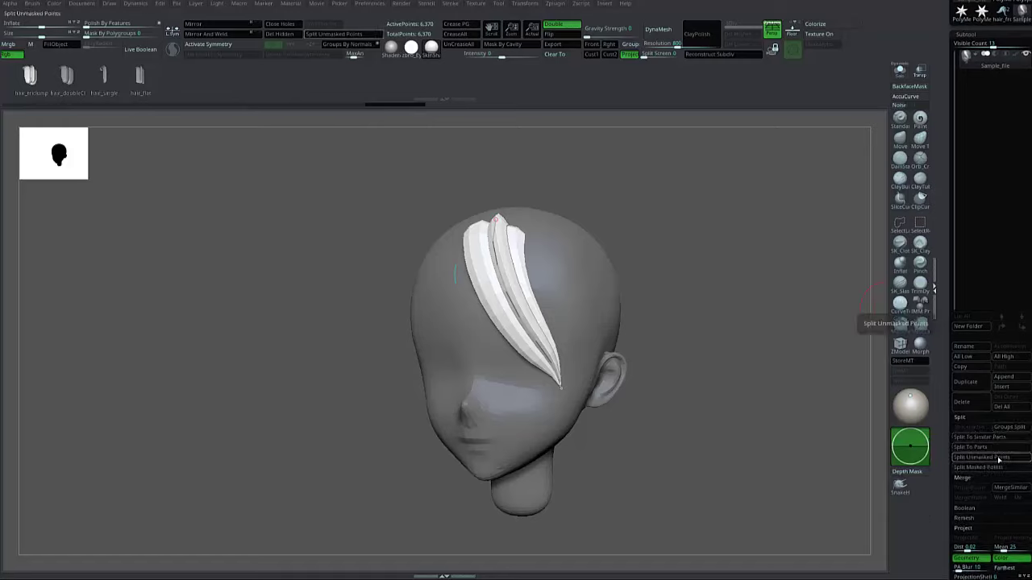
pyautogui.click(998, 458)
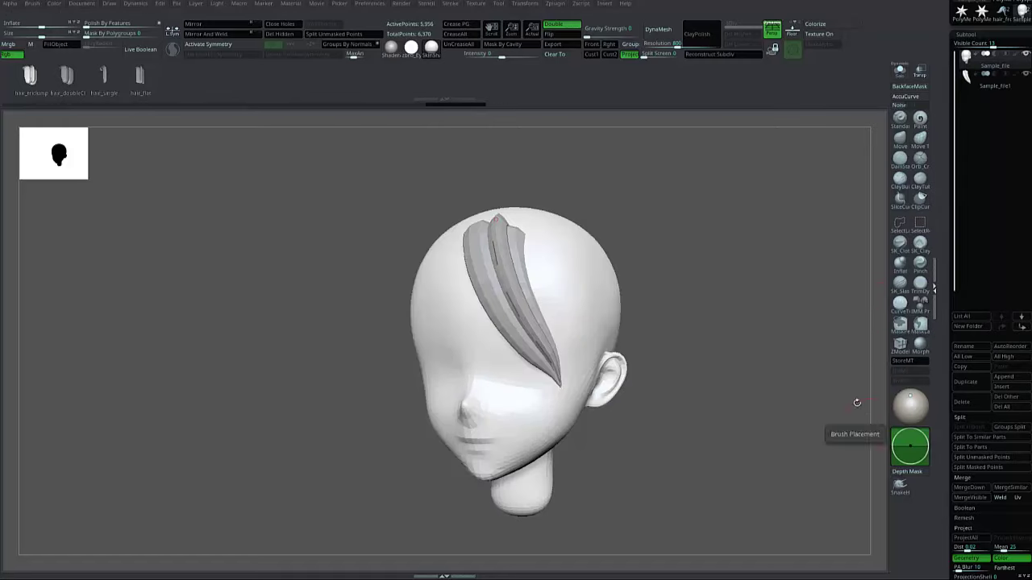
pyautogui.click(969, 84)
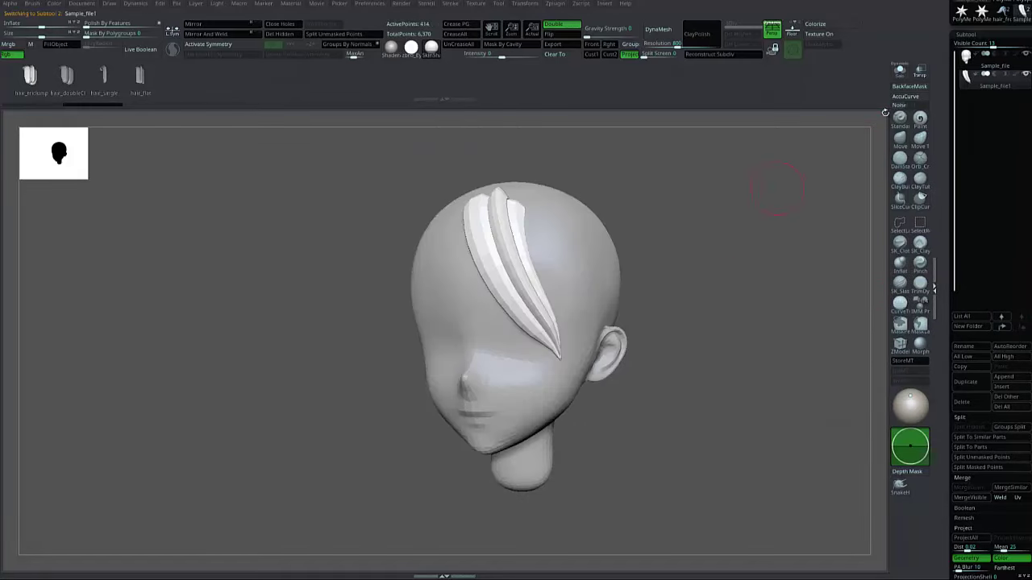
pyautogui.click(967, 62)
pyautogui.click(968, 79)
pyautogui.moveTo(748, 198); pyautogui.dragTo(732, 210)
pyautogui.moveTo(969, 84)
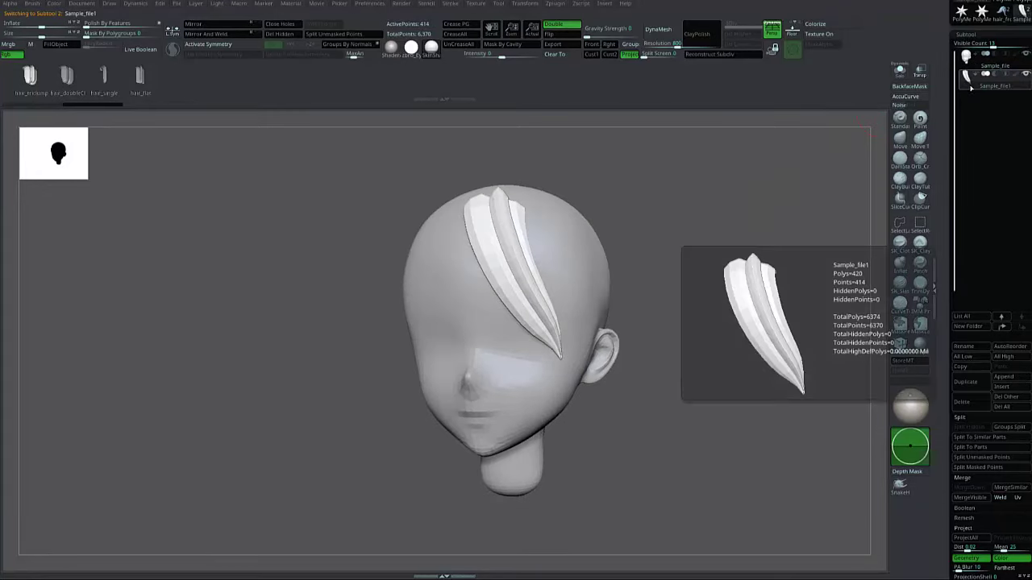
# Step: Examine the hair strand's wireframe and polygroups from different angles, comparing it with the plain shaded view
pyautogui.hotkey('shift', 'f')
pyautogui.keyDown('shift'); pyautogui.moveTo(721, 218); pyautogui.dragTo(738, 234); pyautogui.keyUp('shift')
pyautogui.hotkey('shift', 'f')
pyautogui.hotkey('shift', 'f')
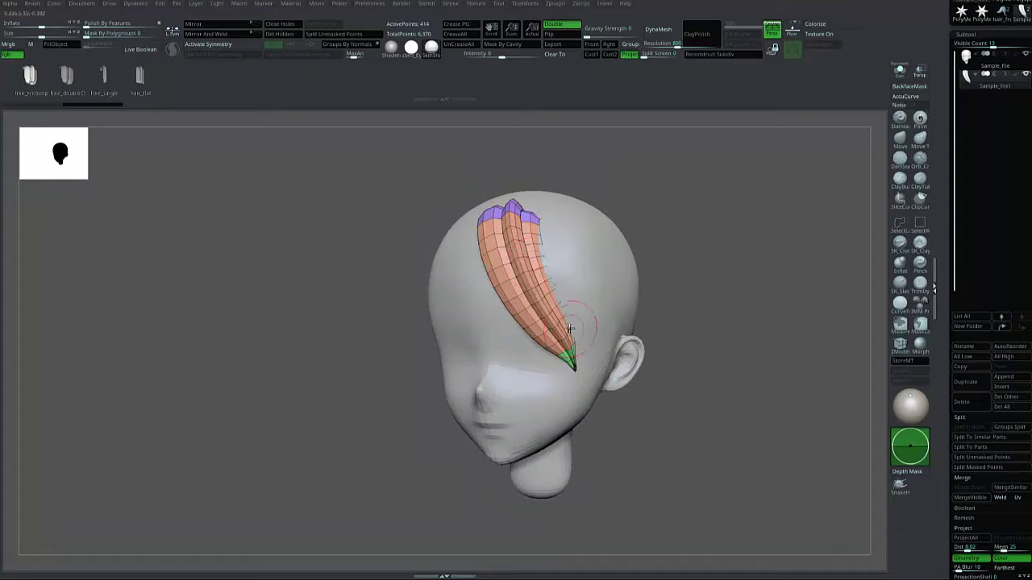
pyautogui.moveTo(713, 202); pyautogui.dragTo(788, 228)
pyautogui.hotkey('shift', 'f')
pyautogui.hotkey('shift', 'f')
pyautogui.hotkey('shift', 'f')
pyautogui.hotkey('shift', 'f')
pyautogui.hotkey('shift', 'f')
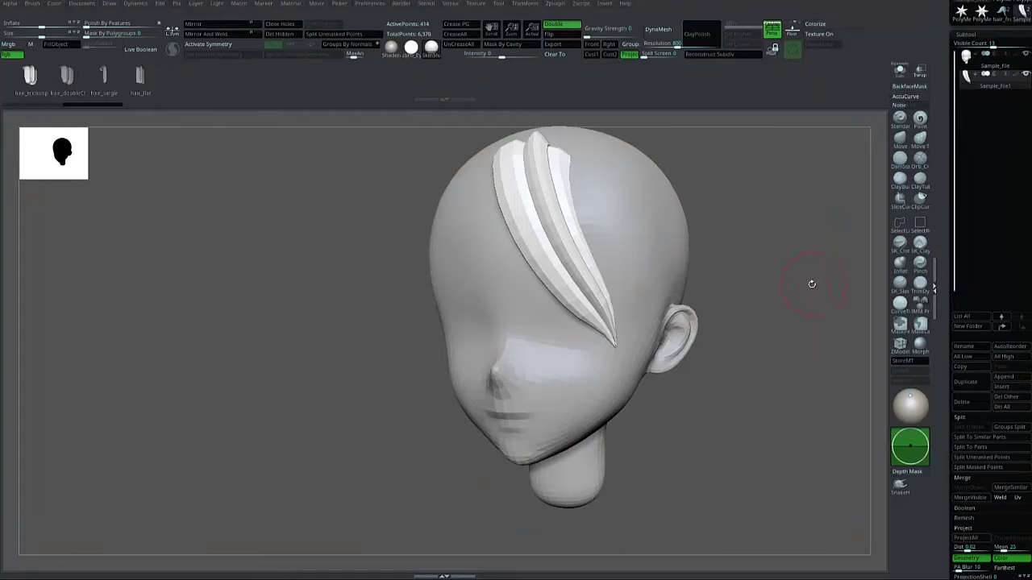
# Step: Smooth the hair strand with Dynamic Subdiv, choosing to always auto-activate it until the next restart
pyautogui.press('d')
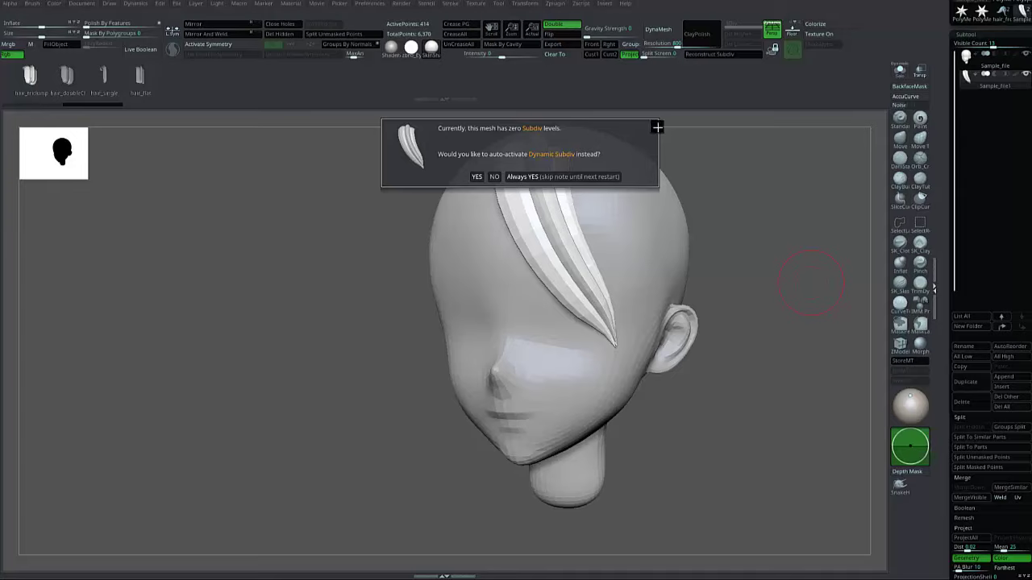
pyautogui.click(557, 177)
pyautogui.moveTo(761, 215); pyautogui.dragTo(556, 243)
pyautogui.moveTo(757, 247); pyautogui.dragTo(671, 251)
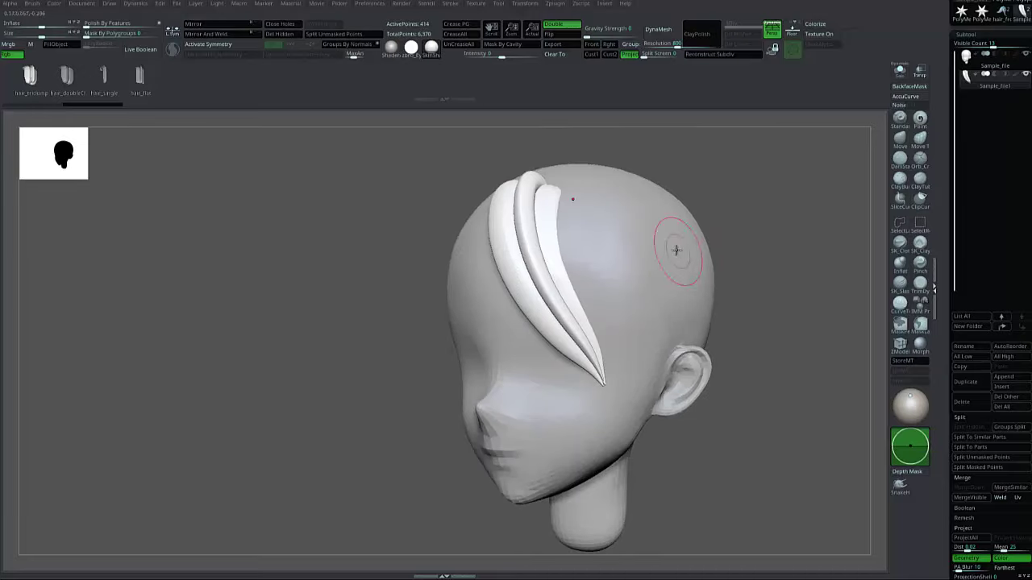
pyautogui.moveTo(729, 266)
pyautogui.mouseDown()
pyautogui.moveTo(779, 215)
pyautogui.moveTo(827, 207)
pyautogui.mouseUp()
# Step: Add surface noise to the hair strand and load the noise preset tioxic_noise_HairUV.ZNM
pyautogui.moveTo(945, 338); pyautogui.dragTo(942, 266)
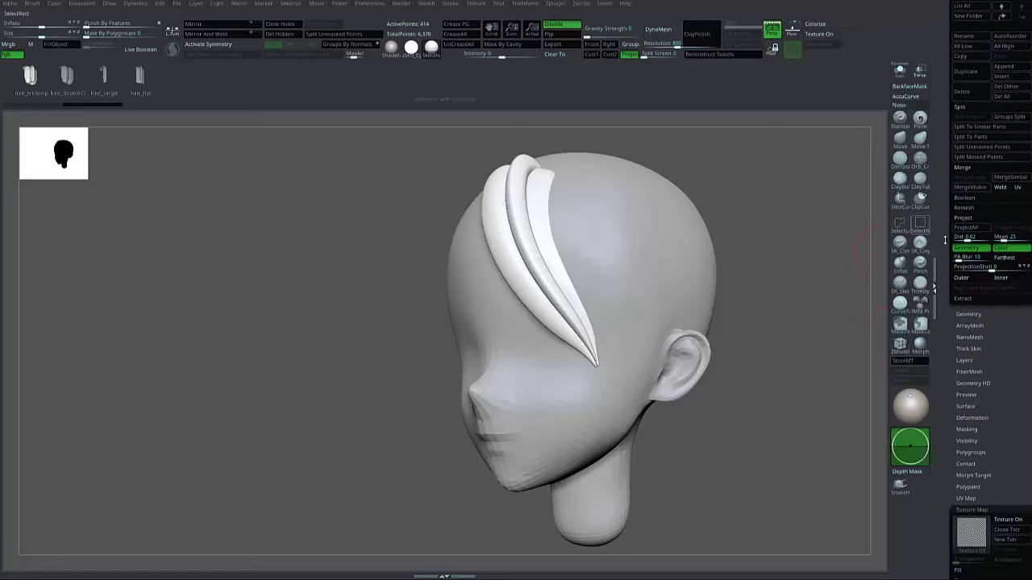
pyautogui.scroll(-1, 967, 332)
pyautogui.moveTo(793, 315); pyautogui.dragTo(774, 315)
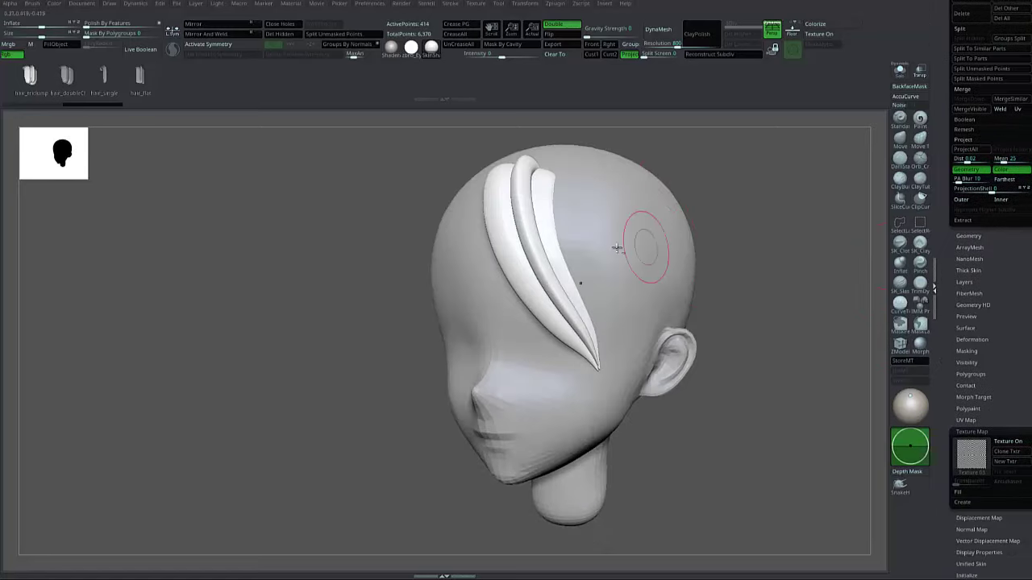
pyautogui.moveTo(811, 253); pyautogui.dragTo(783, 295)
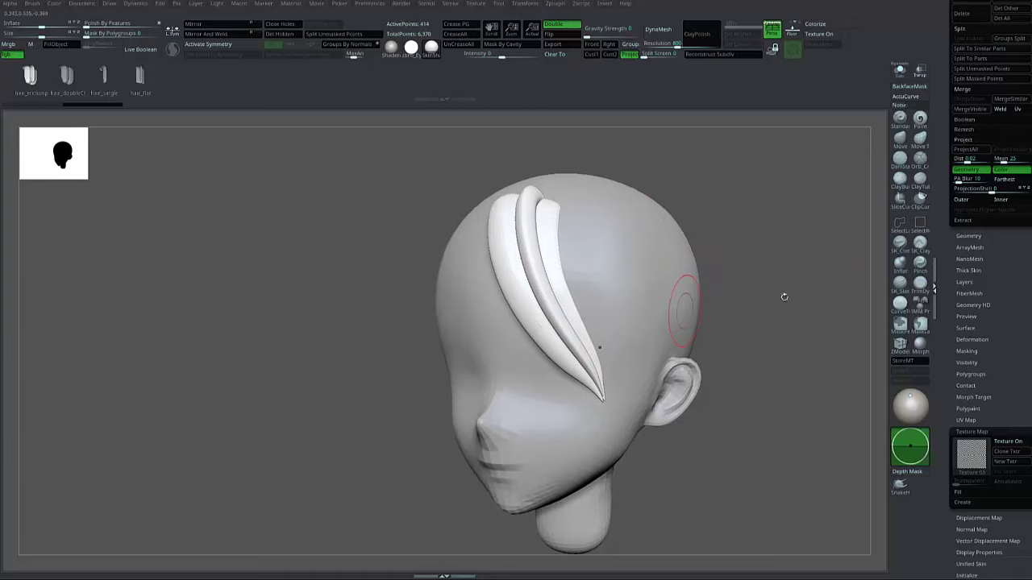
pyautogui.click(967, 328)
pyautogui.click(969, 337)
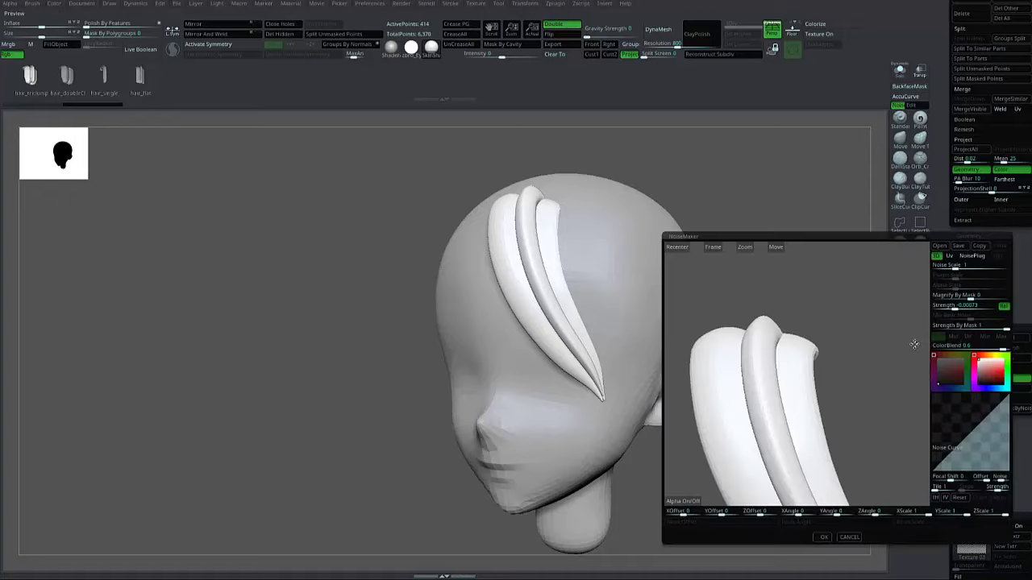
pyautogui.moveTo(815, 385); pyautogui.dragTo(820, 343)
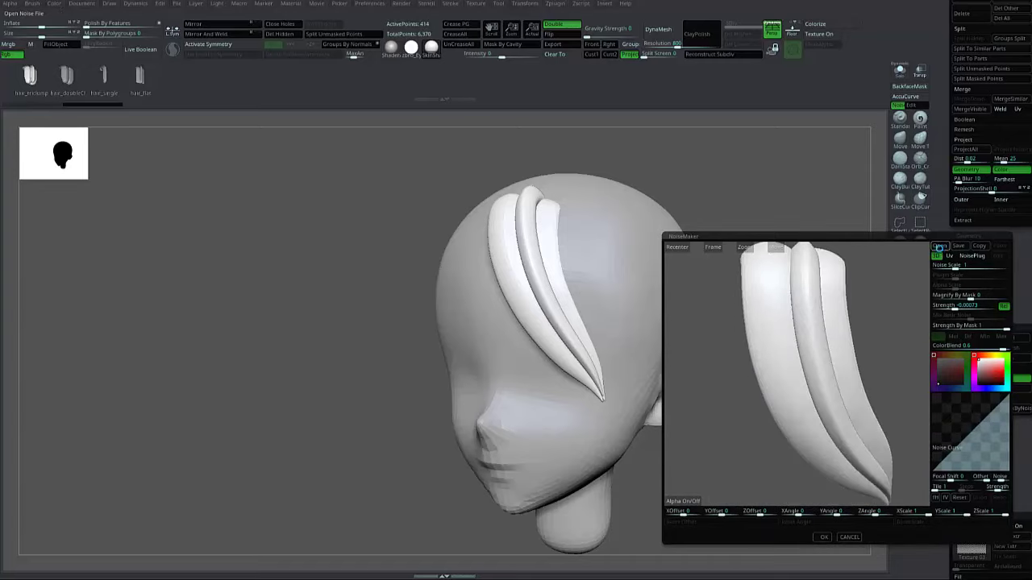
pyautogui.click(938, 252)
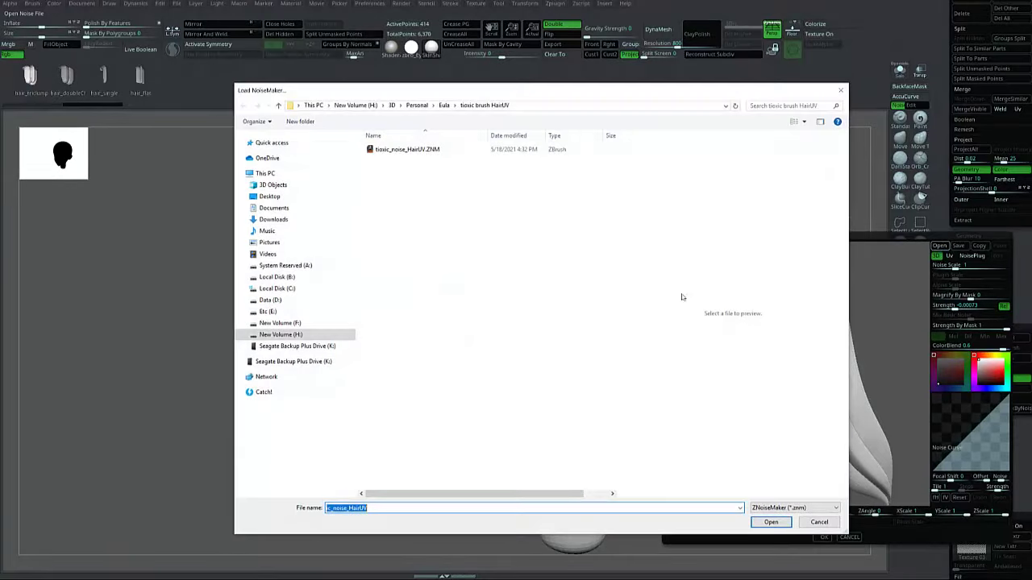
pyautogui.click(441, 151)
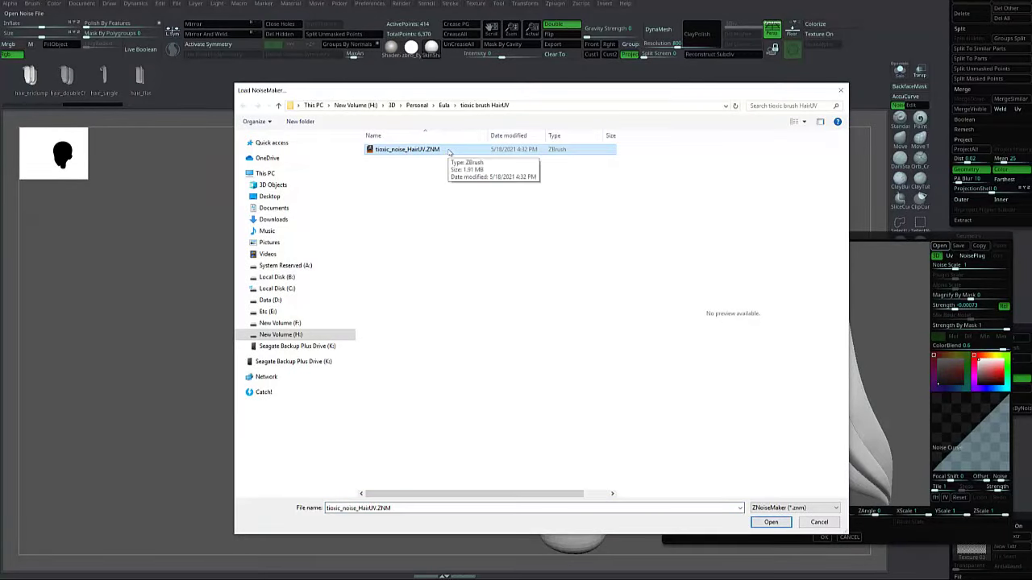
pyautogui.doubleClick(446, 152)
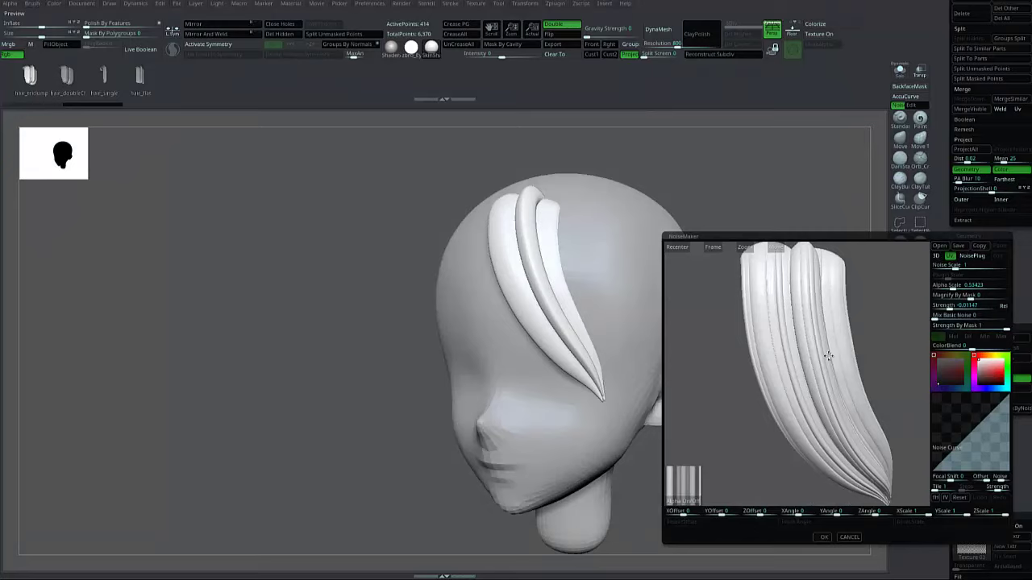
# Step: Set the noise's Alpha Scale to 0.26386 and Strength to -0.01926, and apply it to the hair strand
pyautogui.moveTo(828, 353); pyautogui.dragTo(781, 320)
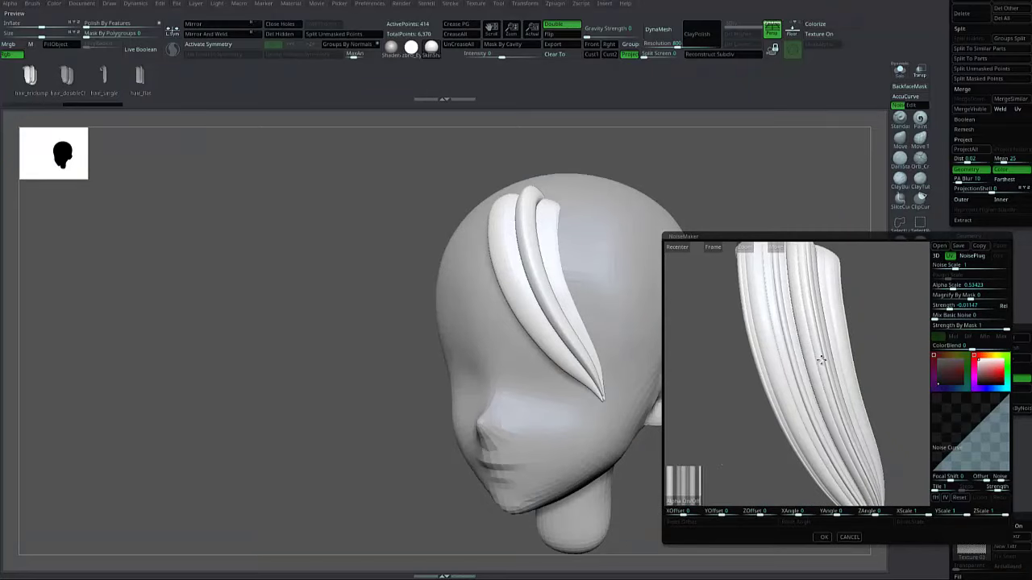
pyautogui.moveTo(820, 353); pyautogui.dragTo(678, 461)
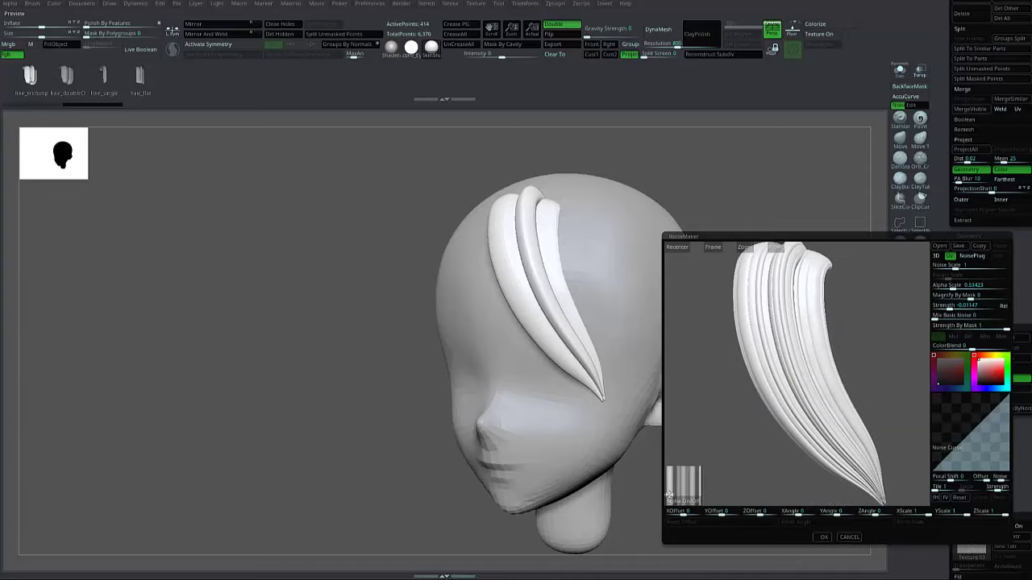
pyautogui.moveTo(736, 405); pyautogui.dragTo(895, 283)
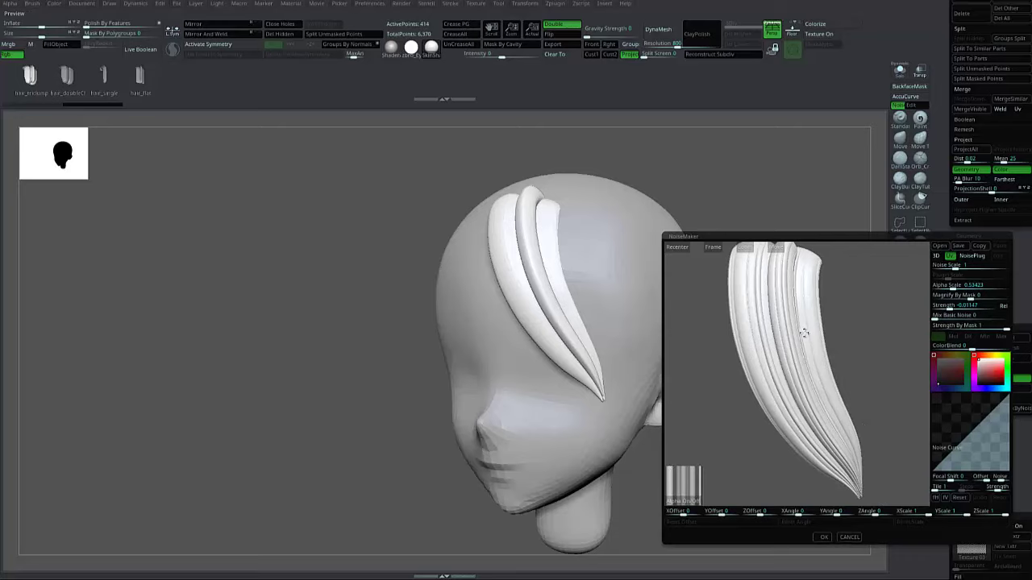
pyautogui.moveTo(805, 333); pyautogui.dragTo(873, 318)
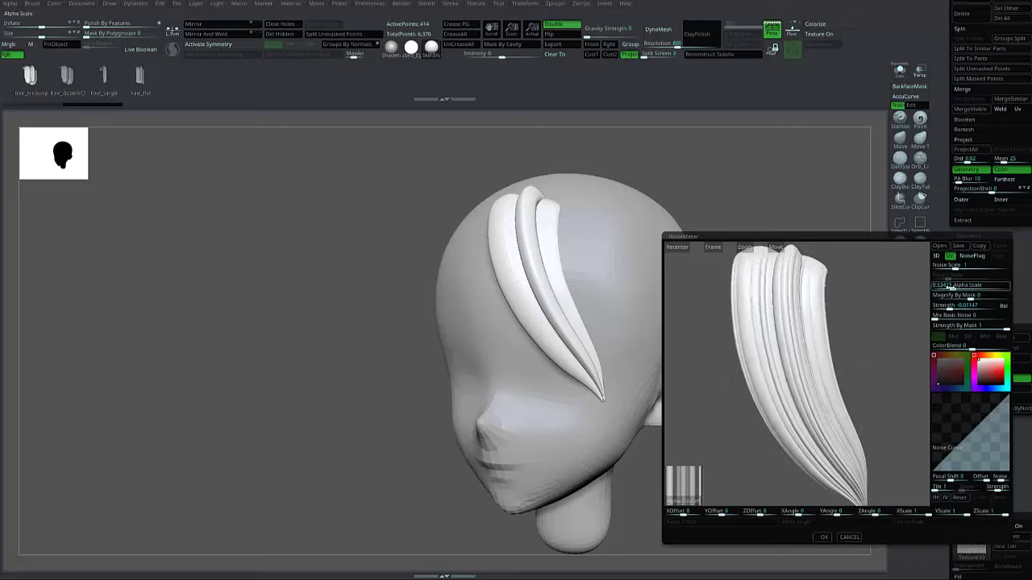
pyautogui.click(953, 287)
pyautogui.moveTo(954, 288); pyautogui.dragTo(953, 287)
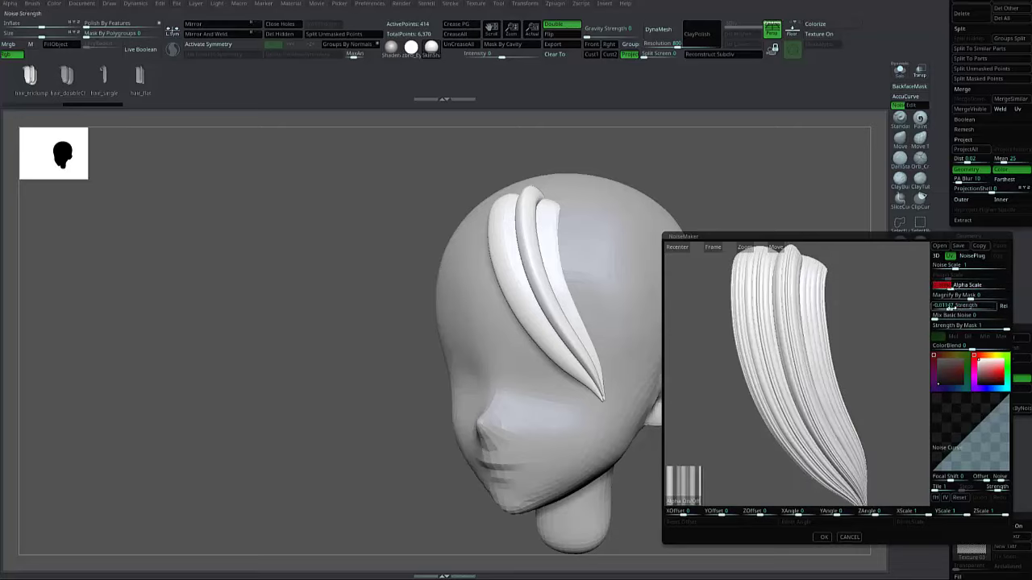
pyautogui.moveTo(950, 306); pyautogui.dragTo(945, 306)
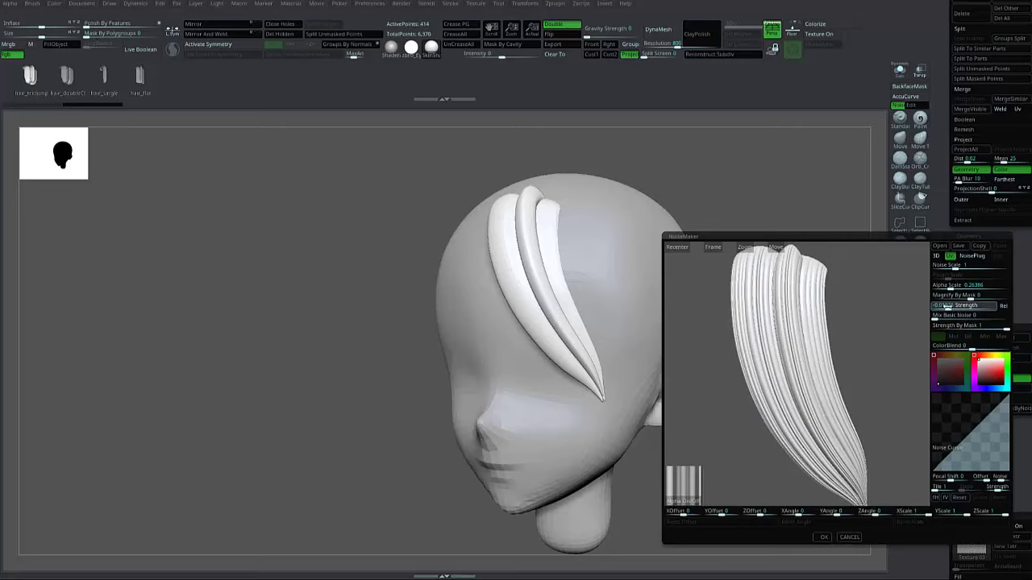
pyautogui.click(947, 306)
pyautogui.moveTo(816, 368); pyautogui.dragTo(817, 366)
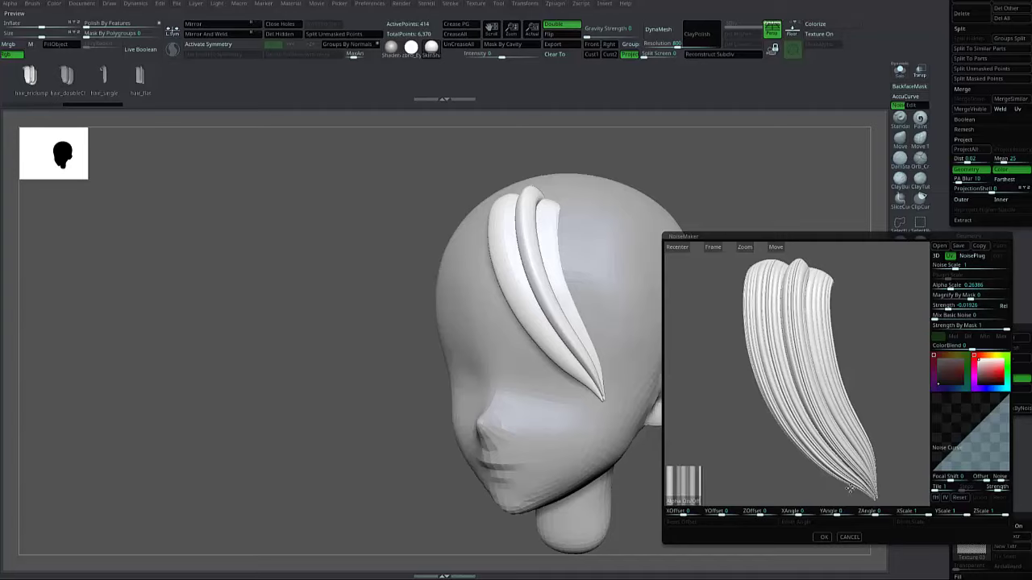
pyautogui.click(823, 538)
# Step: Examine the noise detail on the hair strand up close and from several angles, with and without the wireframe
pyautogui.moveTo(795, 261); pyautogui.dragTo(605, 257)
pyautogui.keyDown('alt'); pyautogui.moveTo(807, 226); pyautogui.dragTo(754, 282); pyautogui.keyUp('alt')
pyautogui.moveTo(605, 278); pyautogui.dragTo(525, 218, button='right')
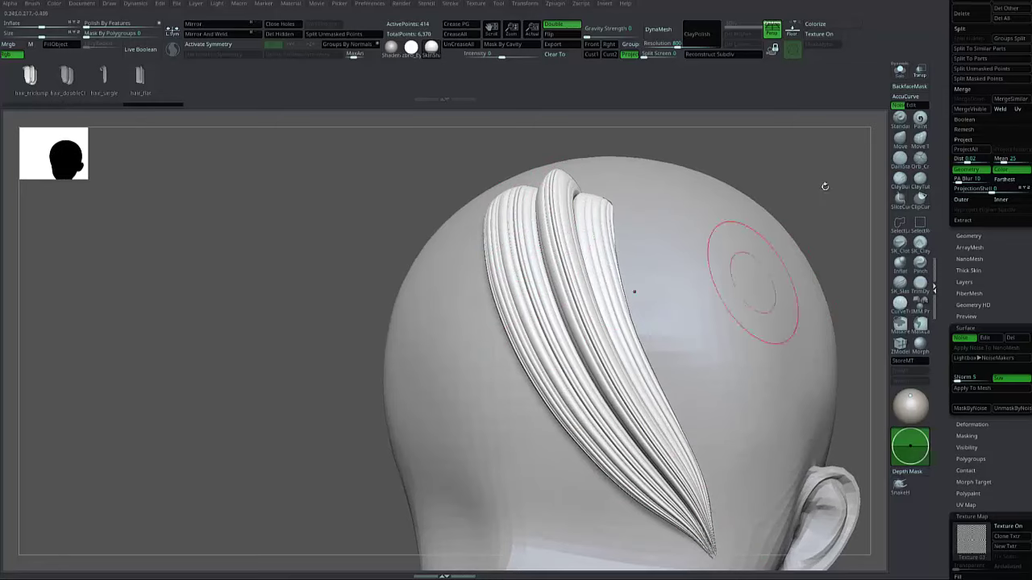
pyautogui.moveTo(824, 168); pyautogui.dragTo(614, 227, button='right')
pyautogui.moveTo(788, 312); pyautogui.dragTo(761, 295, button='right')
pyautogui.hotkey('shift', 'f')
pyautogui.hotkey('shift', 'f')
pyautogui.hotkey('shift', 'f')
pyautogui.hotkey('shift', 'f')
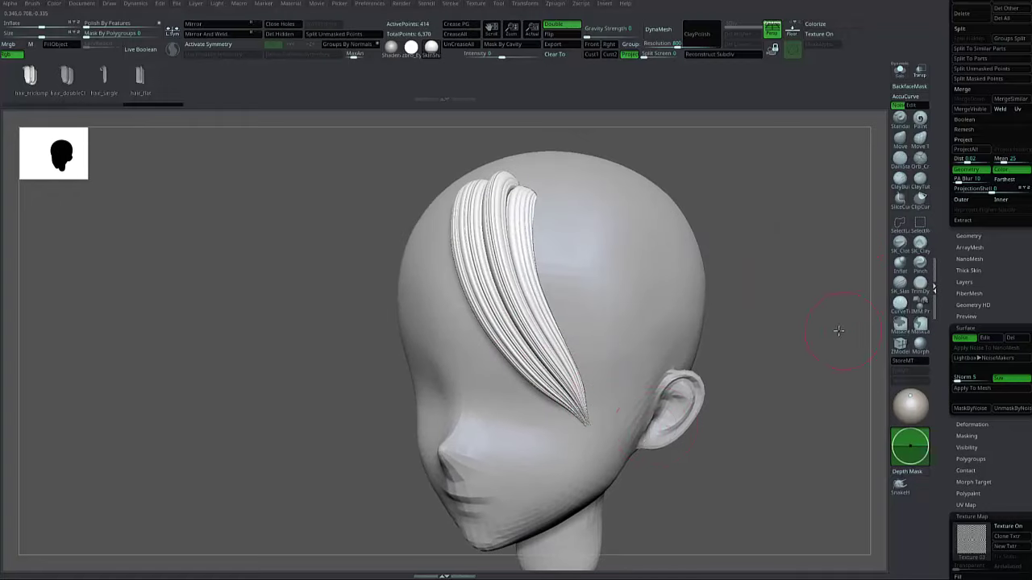
pyautogui.moveTo(836, 330); pyautogui.dragTo(863, 326, button='right')
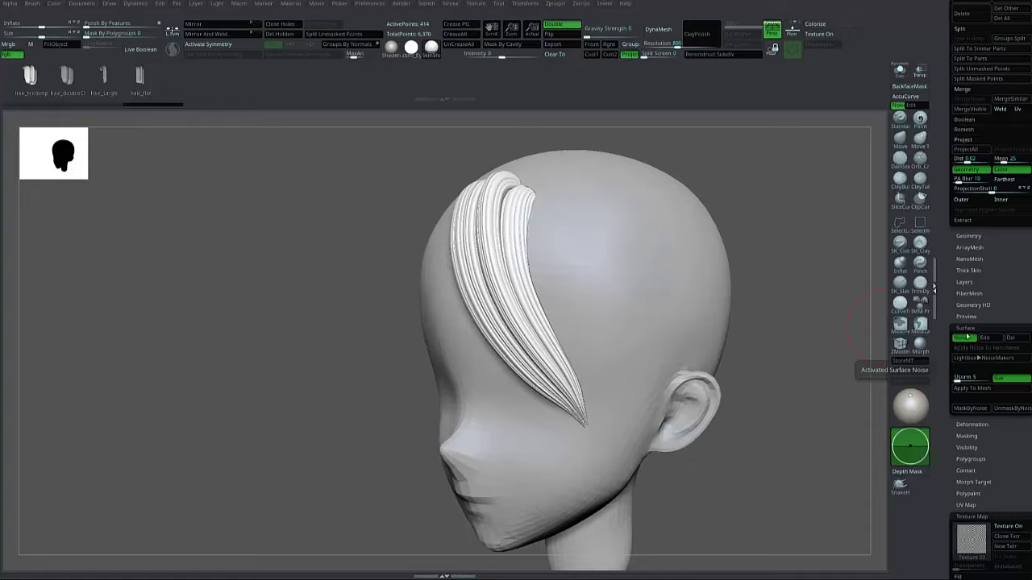
# Step: Turn off the hair strand's surface noise and show its wireframe with polygroups
pyautogui.click(967, 341)
pyautogui.click(966, 340)
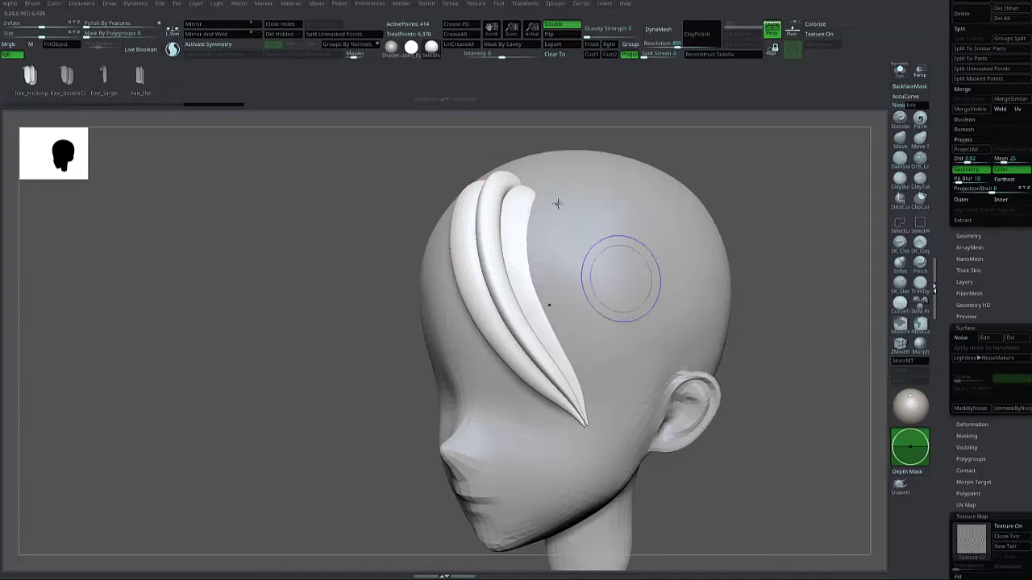
pyautogui.hotkey('shift', 'f')
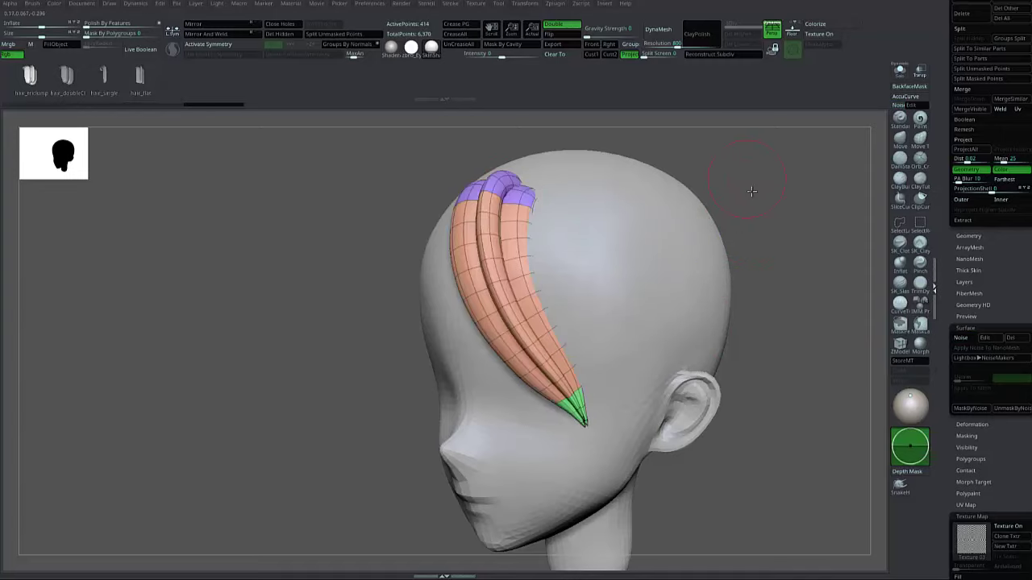
pyautogui.keyDown('alt'); pyautogui.moveTo(753, 197); pyautogui.dragTo(760, 218); pyautogui.keyUp('alt')
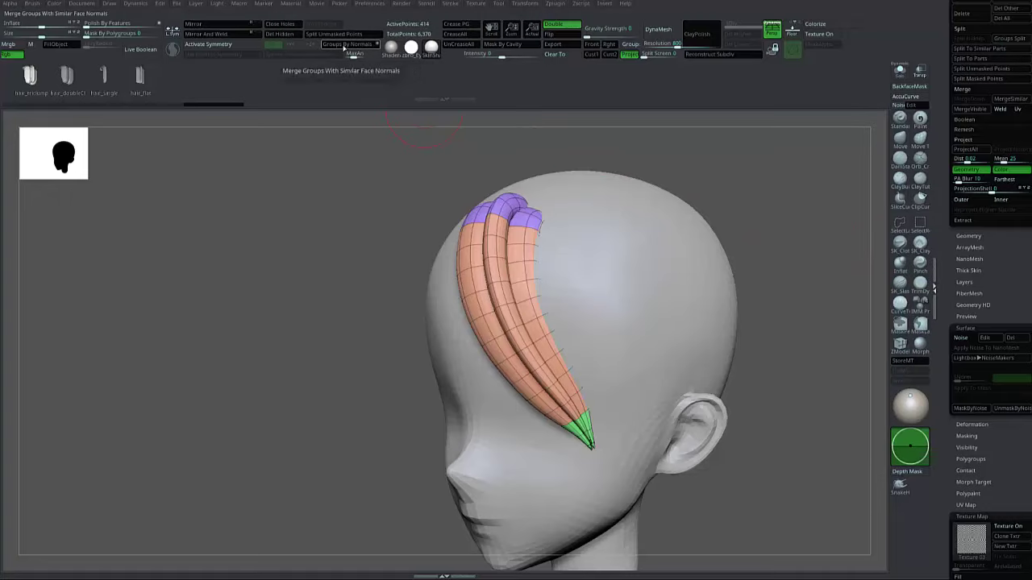
pyautogui.press('ctrl')
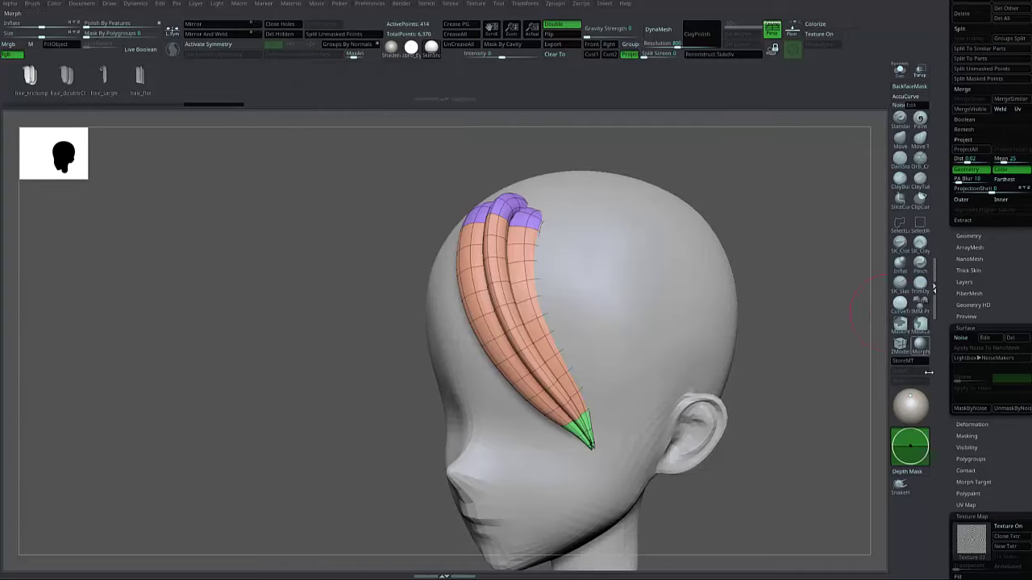
# Step: Regroup the hair strands' polygroups by normals so each face side of the strands gets its own group
pyautogui.moveTo(972, 428); pyautogui.dragTo(985, 291)
pyautogui.click(981, 363)
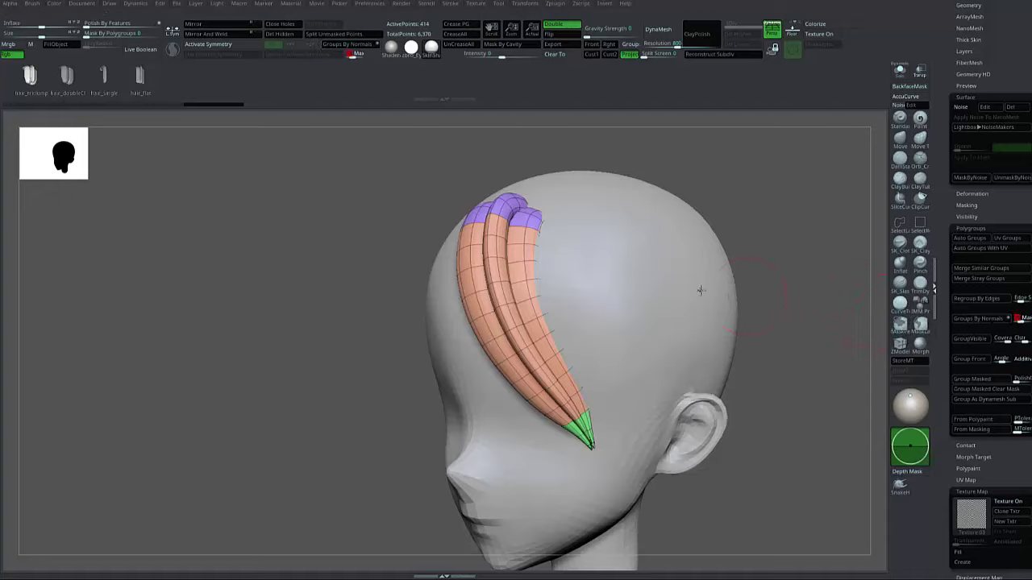
pyautogui.click(979, 319)
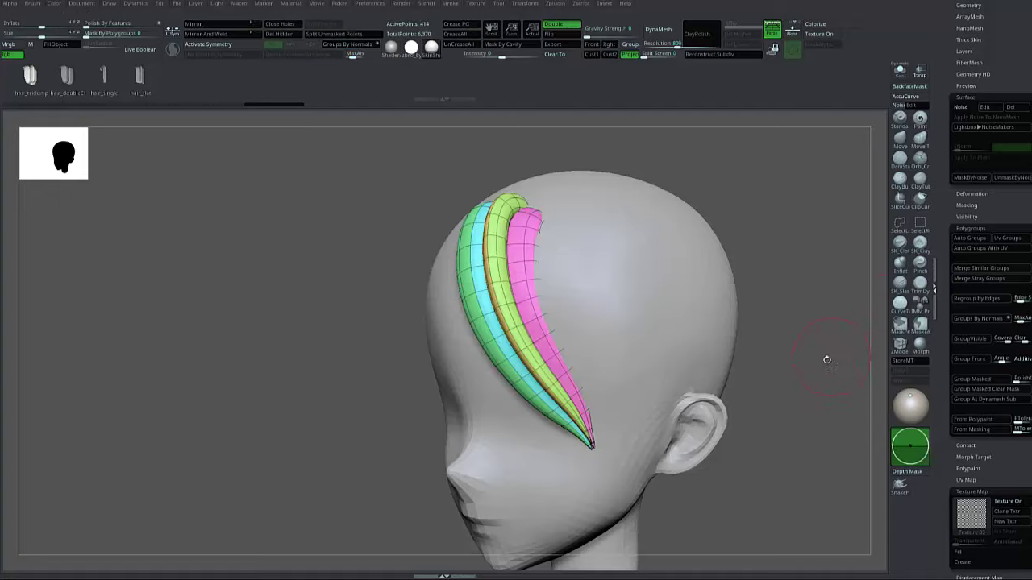
pyautogui.moveTo(825, 362); pyautogui.dragTo(592, 247)
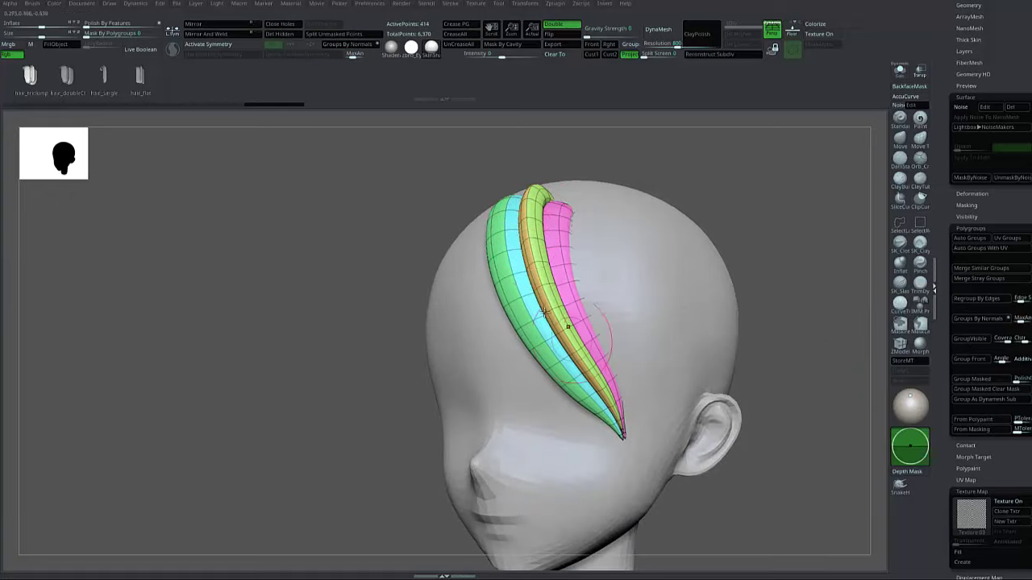
pyautogui.moveTo(658, 140); pyautogui.dragTo(762, 219)
# Step: Isolate the hair strands in Solo mode and crease their edges along the polygroup borders
pyautogui.click(900, 70)
pyautogui.scroll(5, 966, 265)
pyautogui.moveTo(966, 265); pyautogui.dragTo(966, 267)
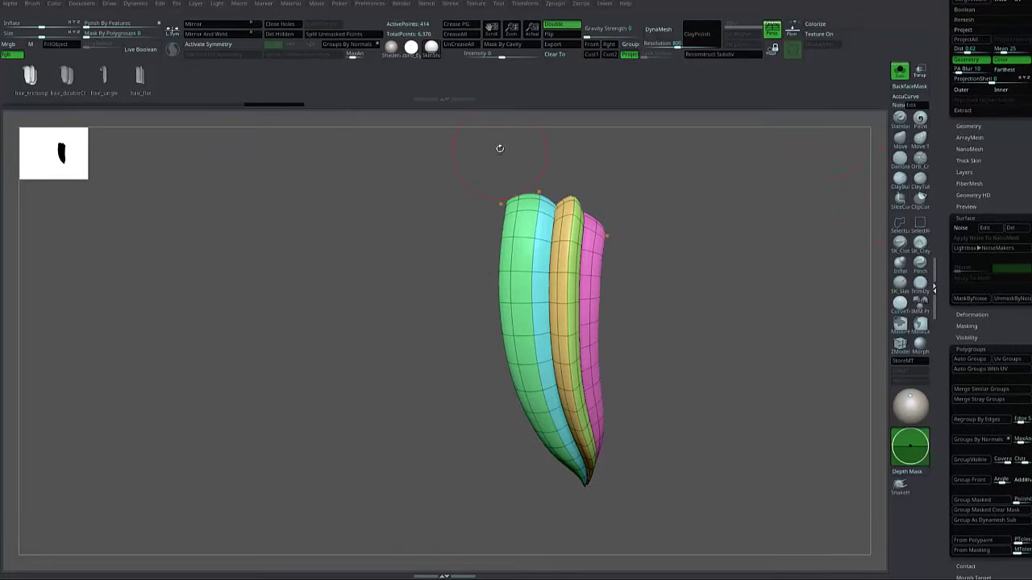
pyautogui.press('ctrl')
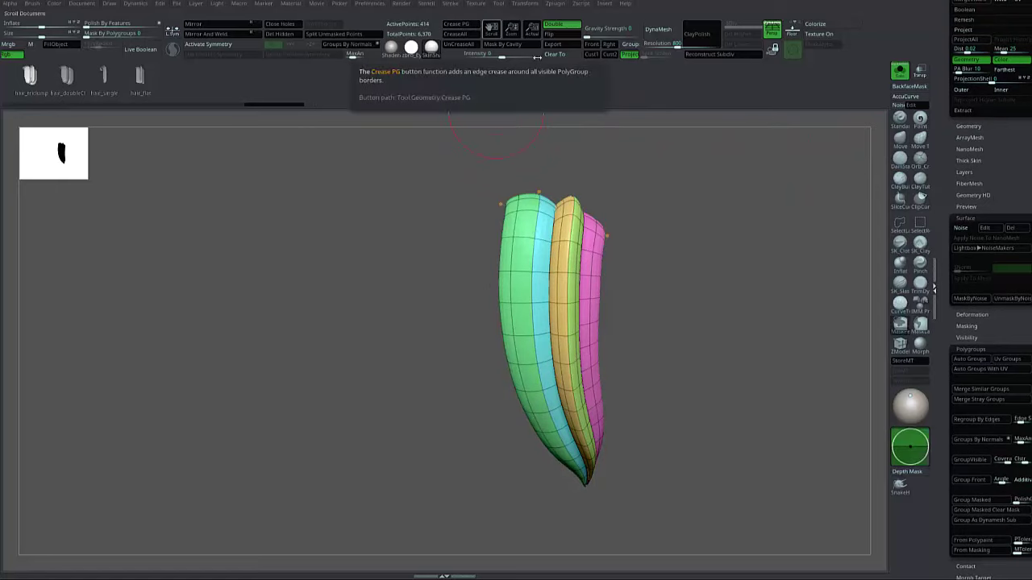
pyautogui.moveTo(978, 125); pyautogui.dragTo(977, 124)
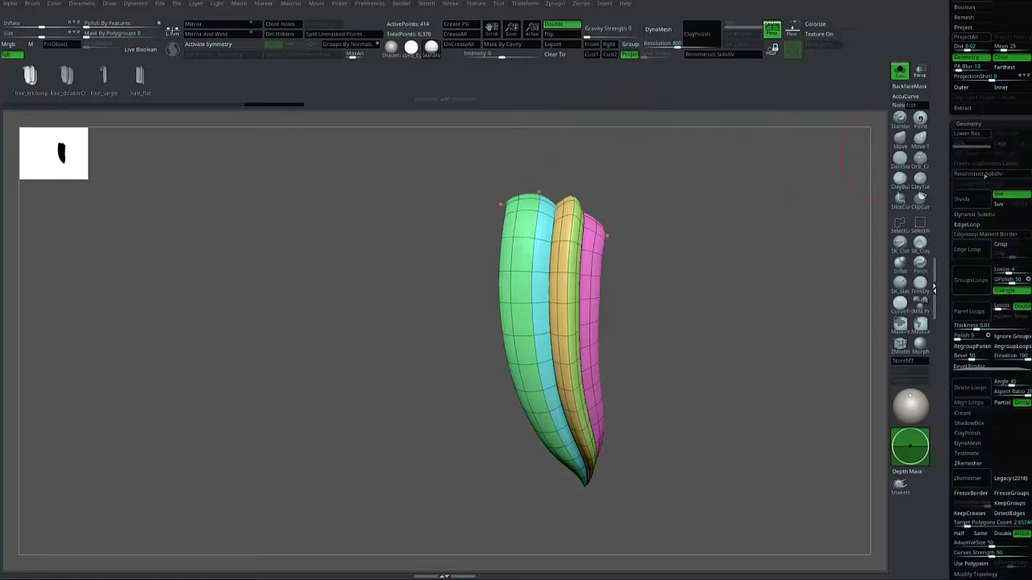
pyautogui.scroll(-3, 979, 206)
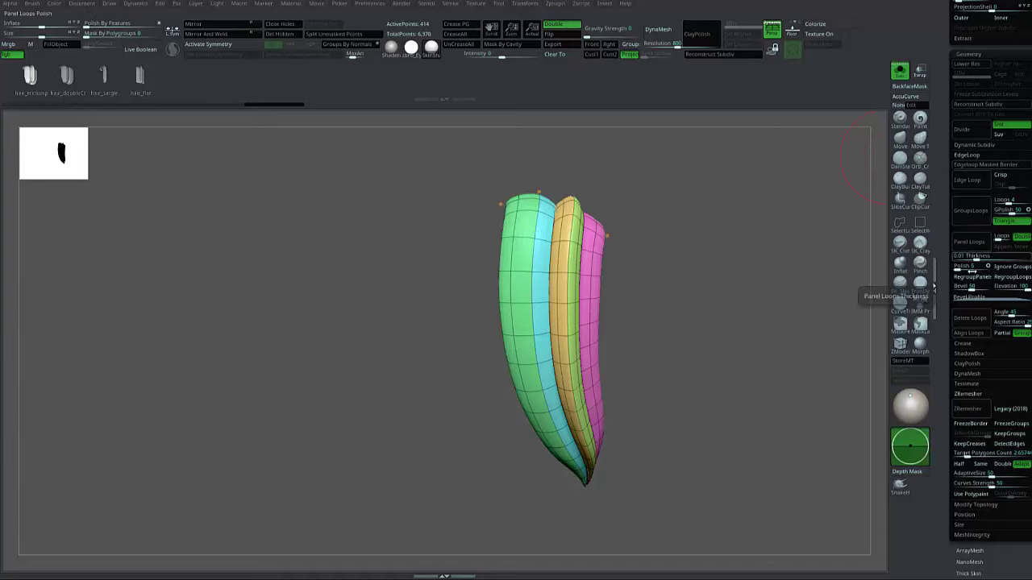
pyautogui.click(962, 344)
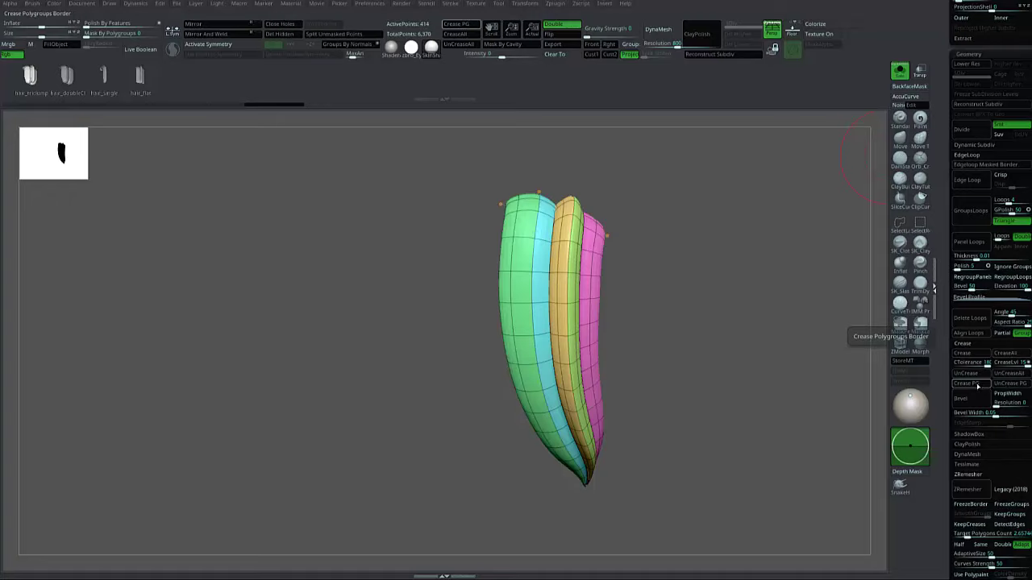
pyautogui.click(978, 385)
# Step: Check the smoothed strand edges up close without the wireframe and reapply the crease along the polygroup borders
pyautogui.moveTo(831, 374); pyautogui.dragTo(791, 348)
pyautogui.hotkey('shift', 'f')
pyautogui.moveTo(712, 283)
pyautogui.mouseDown()
pyautogui.moveTo(705, 241)
pyautogui.moveTo(714, 244)
pyautogui.mouseUp()
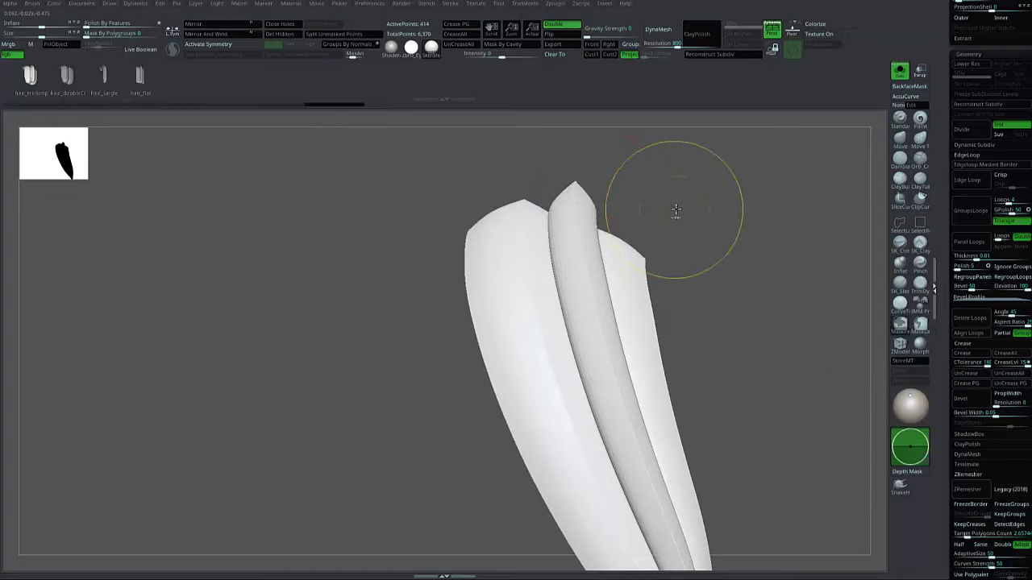
pyautogui.press('d')
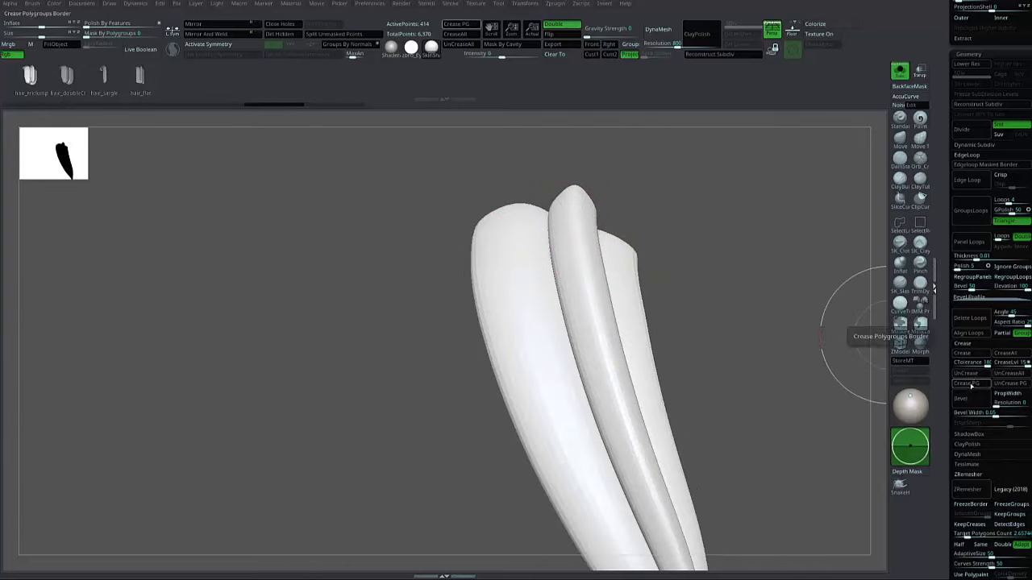
pyautogui.click(972, 386)
pyautogui.moveTo(687, 260); pyautogui.dragTo(735, 265)
# Step: Leave Solo mode to show the head again and display the hair strands' wireframe with polygroups
pyautogui.hotkey('shift', 'f')
pyautogui.moveTo(782, 293); pyautogui.dragTo(880, 89)
pyautogui.hotkey('shift', 'f')
pyautogui.click(899, 74)
pyautogui.keyDown('alt'); pyautogui.moveTo(846, 211); pyautogui.dragTo(860, 168); pyautogui.keyUp('alt')
pyautogui.click(919, 141)
pyautogui.hotkey('shift', 'f')
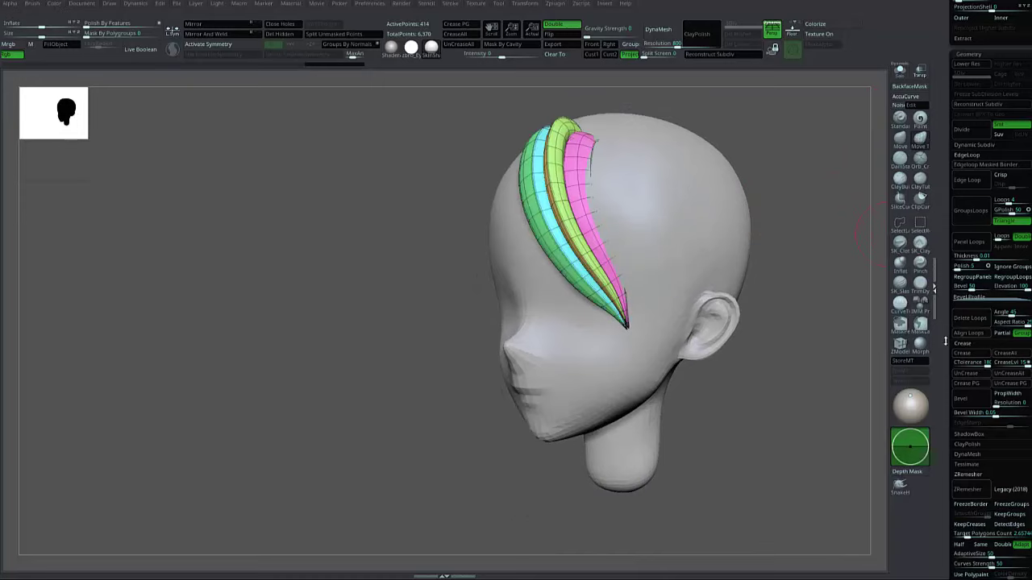
# Step: Regroup the hair with Auto Groups so each separate strand forms one polygroup
pyautogui.scroll(-7, 945, 342)
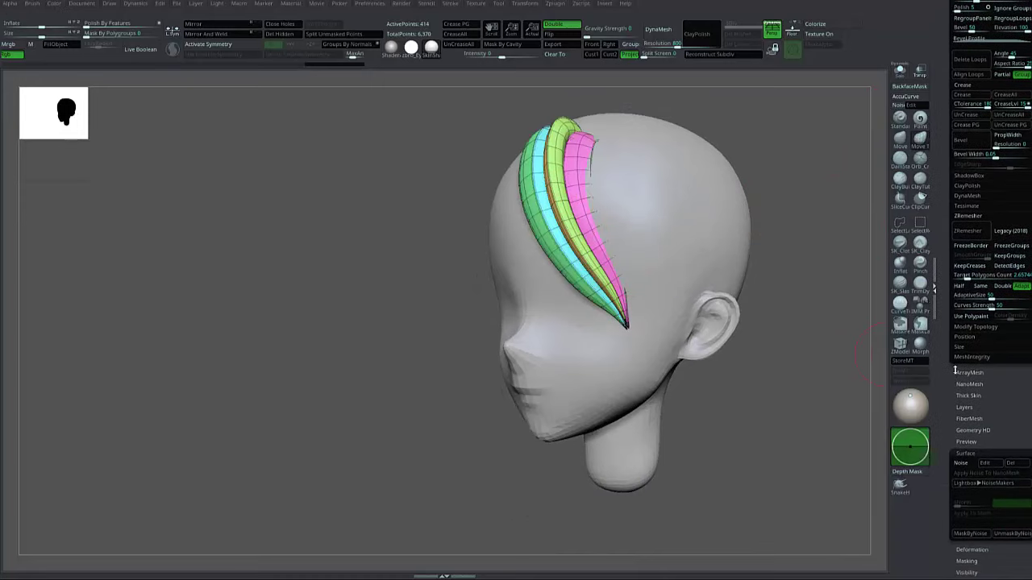
pyautogui.scroll(-7, 955, 368)
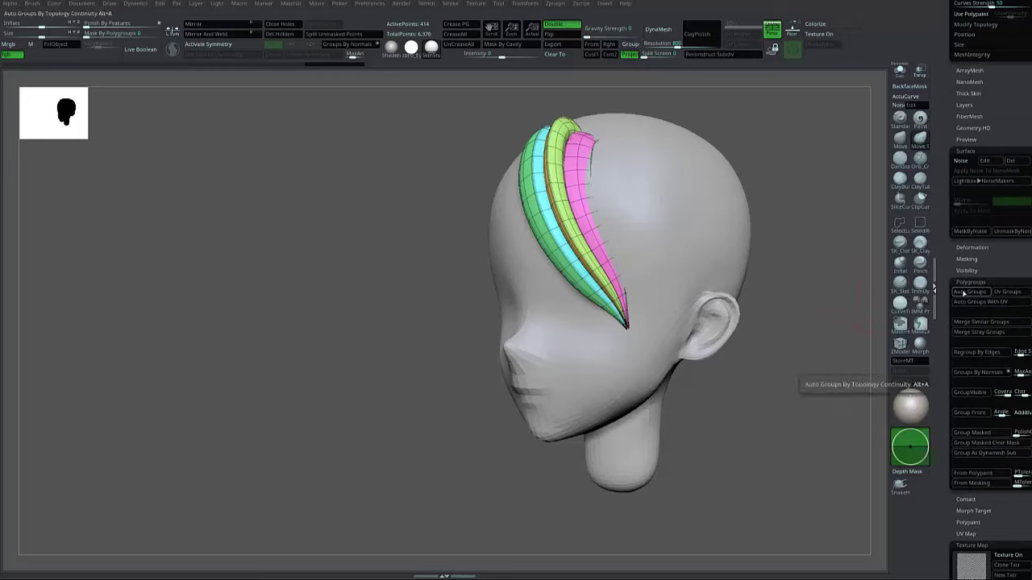
pyautogui.click(965, 293)
pyautogui.keyDown('alt'); pyautogui.moveTo(819, 310); pyautogui.dragTo(831, 334); pyautogui.keyUp('alt')
pyautogui.moveTo(831, 231); pyautogui.dragTo(862, 234)
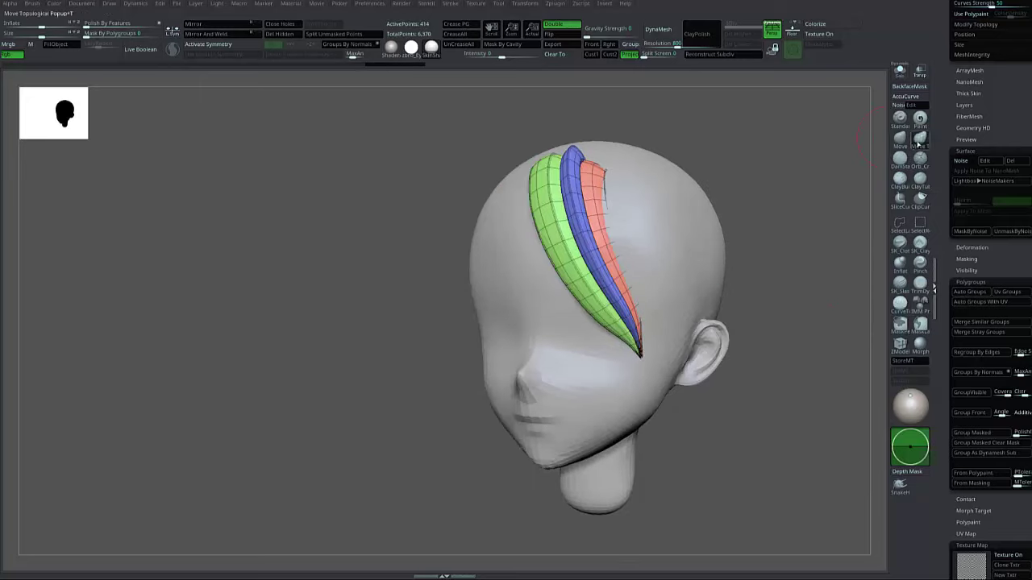
# Step: Pull the rear hair strand back toward the ear with the Move Topological brush, separating it from the other strands
pyautogui.click(920, 138)
pyautogui.press('space')
pyautogui.moveTo(636, 285)
pyautogui.mouseDown()
pyautogui.moveTo(645, 316)
pyautogui.moveTo(632, 315)
pyautogui.mouseUp()
pyautogui.press('space')
pyautogui.moveTo(664, 281); pyautogui.dragTo(673, 281)
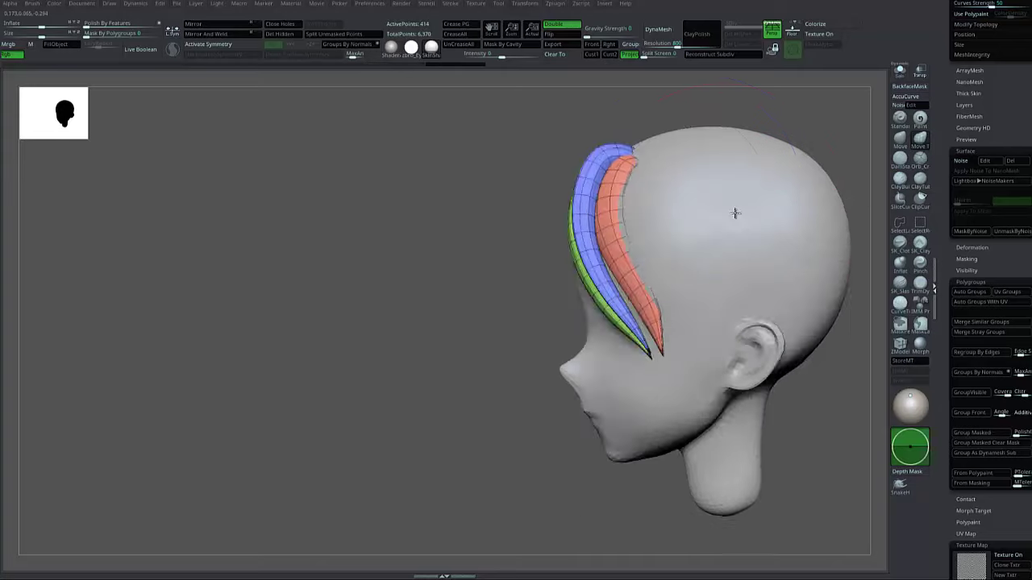
# Step: Hide the wireframe and reshape the strands with Move Topological, widening the rear strand and adjusting the front ones
pyautogui.hotkey('shift', 'f')
pyautogui.moveTo(569, 306); pyautogui.dragTo(715, 214)
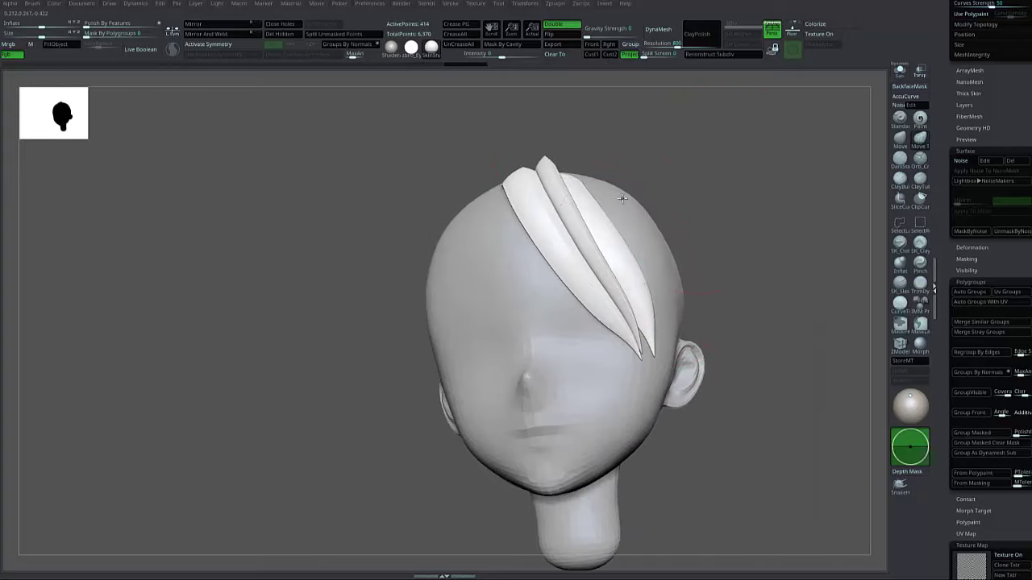
pyautogui.moveTo(595, 198); pyautogui.dragTo(617, 219)
pyautogui.moveTo(590, 187); pyautogui.dragTo(608, 177)
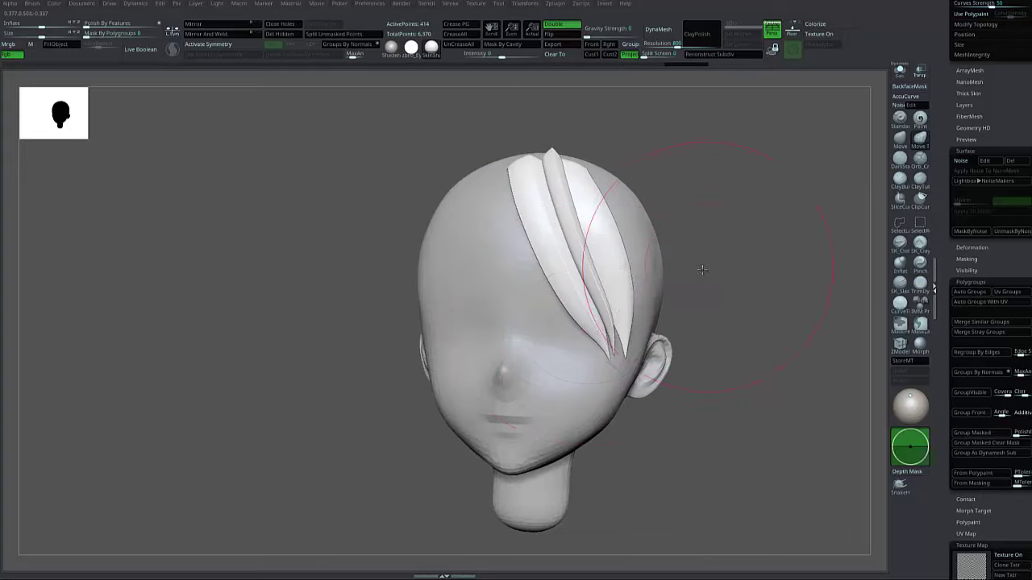
pyautogui.moveTo(702, 270); pyautogui.dragTo(640, 270)
pyautogui.moveTo(557, 242); pyautogui.dragTo(548, 248)
pyautogui.moveTo(541, 295); pyautogui.dragTo(535, 291)
pyautogui.moveTo(565, 173); pyautogui.dragTo(570, 166)
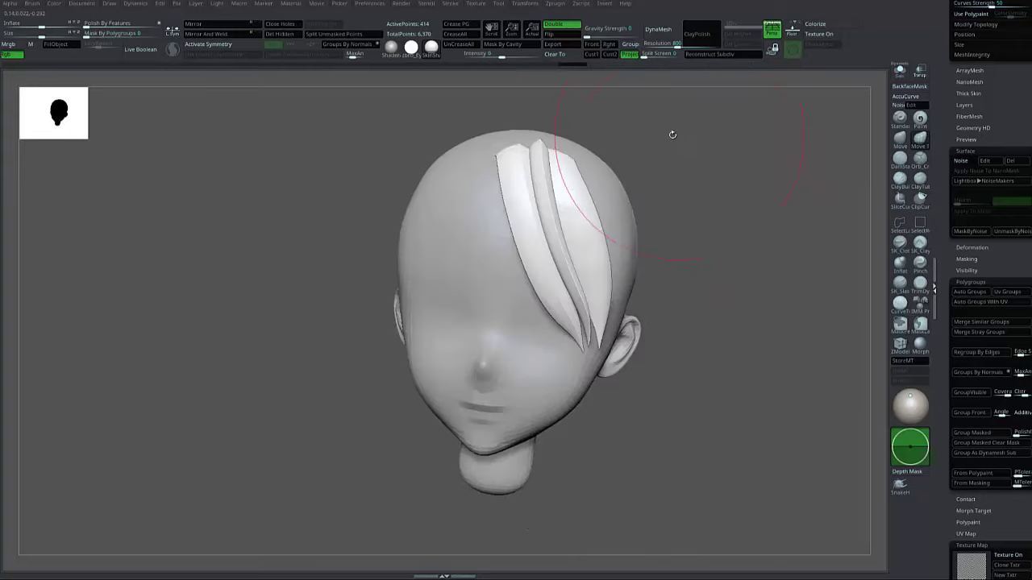
# Step: Refine the curve and tips of the hair strands near the temple with Move Topological
pyautogui.moveTo(670, 134); pyautogui.dragTo(567, 225)
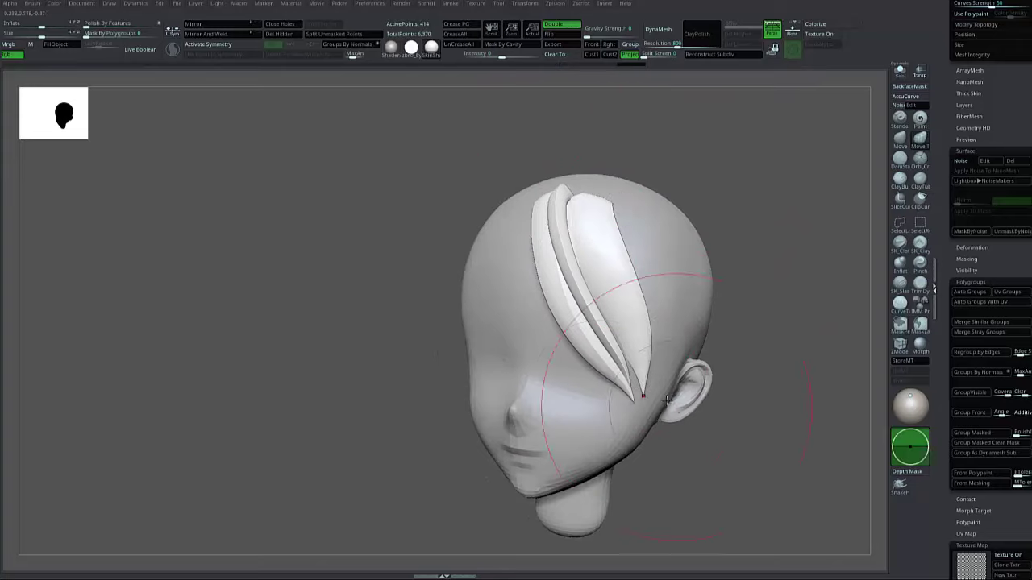
pyautogui.moveTo(726, 315); pyautogui.dragTo(630, 392)
pyautogui.moveTo(783, 272); pyautogui.dragTo(790, 275)
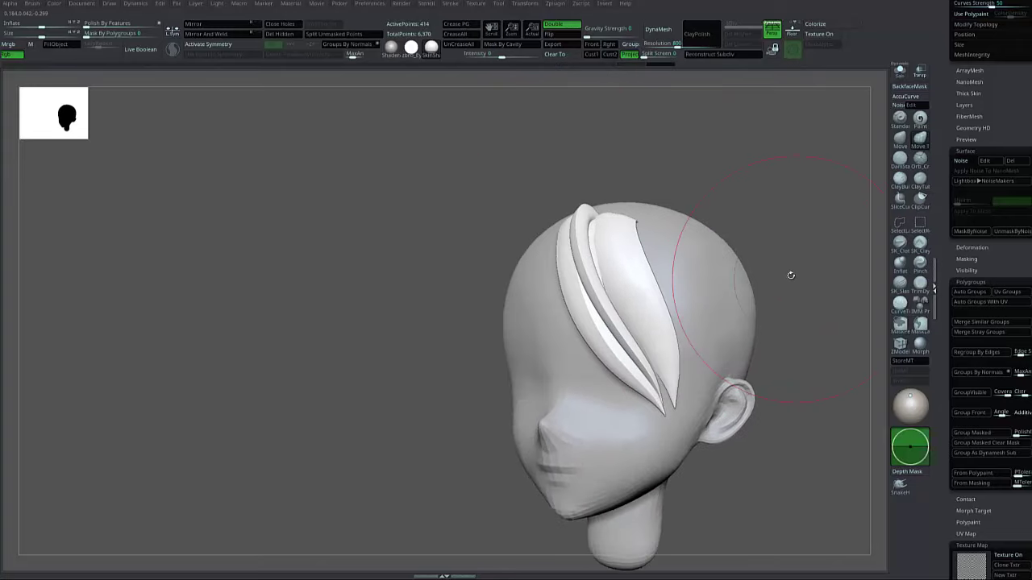
pyautogui.moveTo(666, 192); pyautogui.dragTo(829, 167)
# Step: Preview the surface noise on the reshaped hair strands and turn it off again
pyautogui.scroll(1, 997, 140)
pyautogui.click(962, 168)
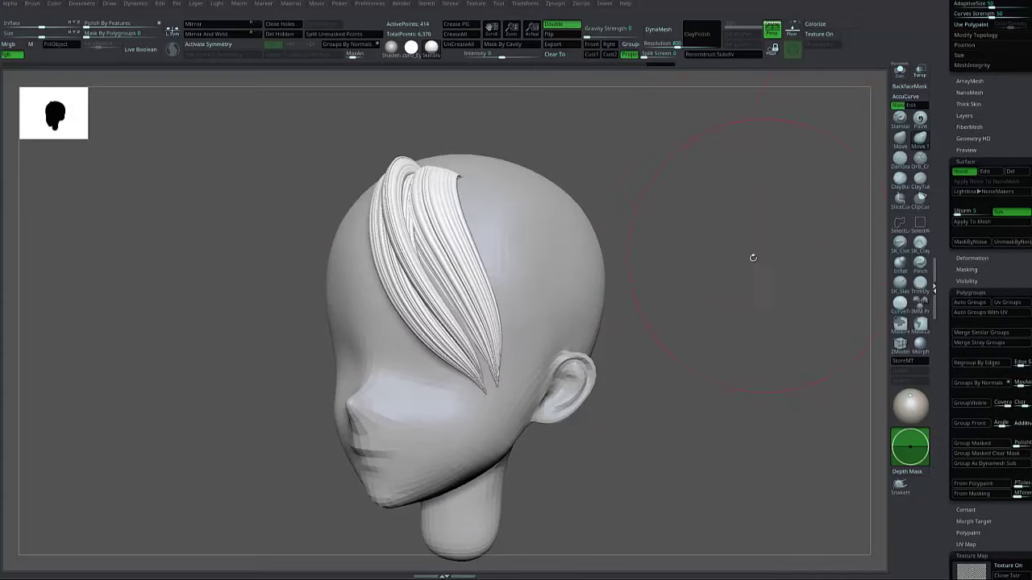
pyautogui.click(978, 171)
# Step: Turn off dynamic subdivision on the hair strands to work on their low-resolution base mesh
pyautogui.scroll(5, 973, 135)
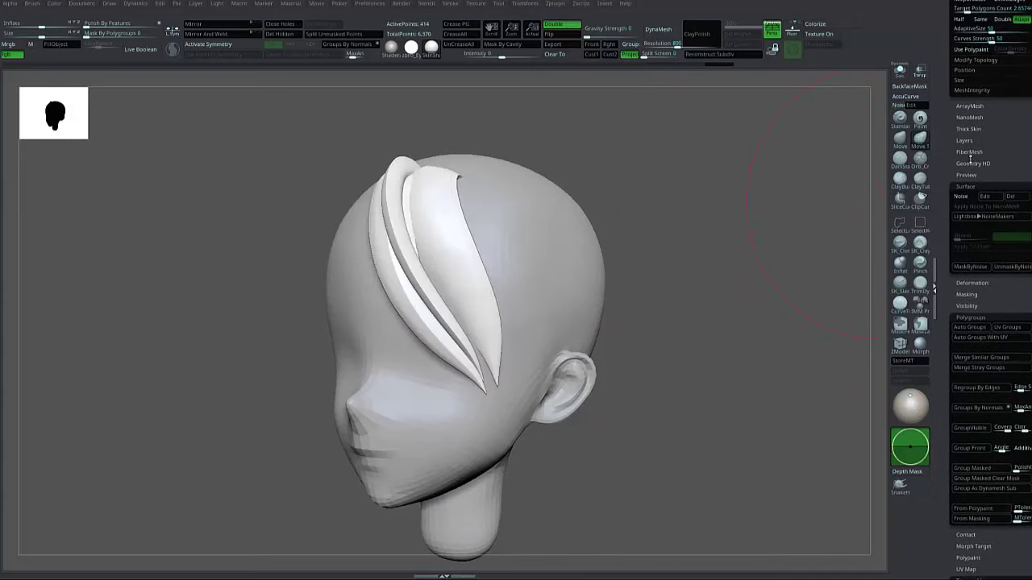
pyautogui.scroll(15, 965, 193)
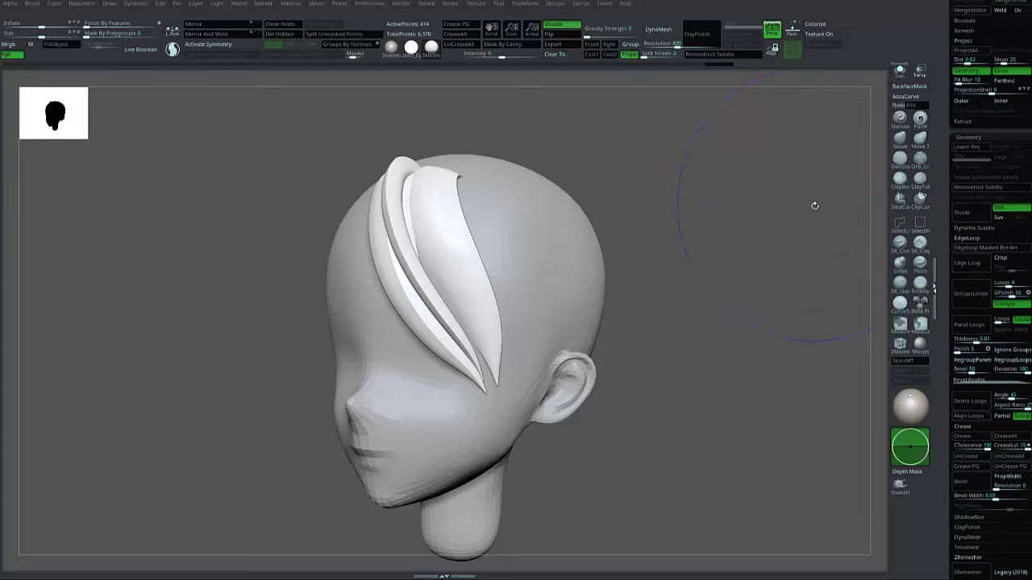
pyautogui.hotkey('shift', 'd')
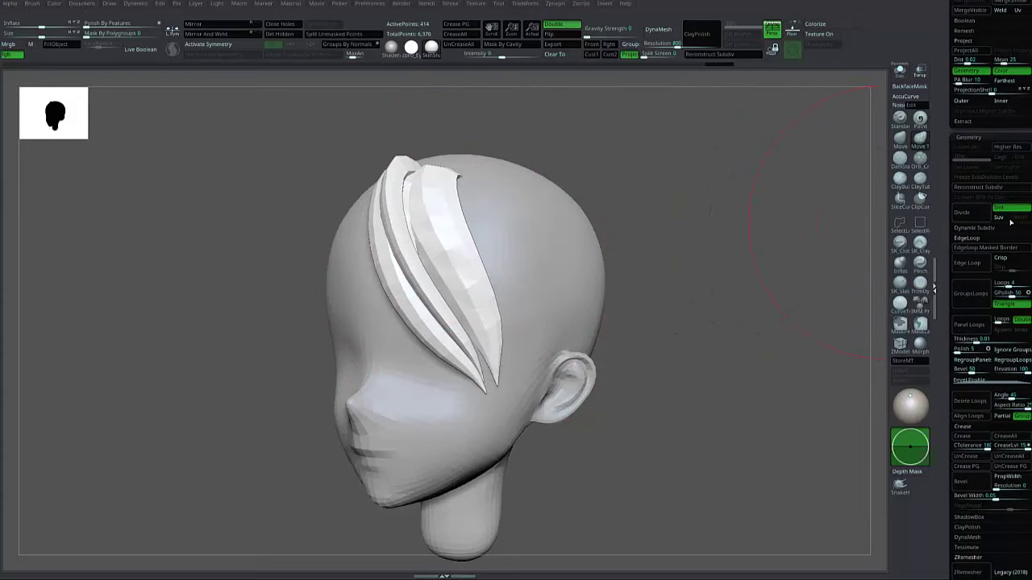
pyautogui.click(974, 227)
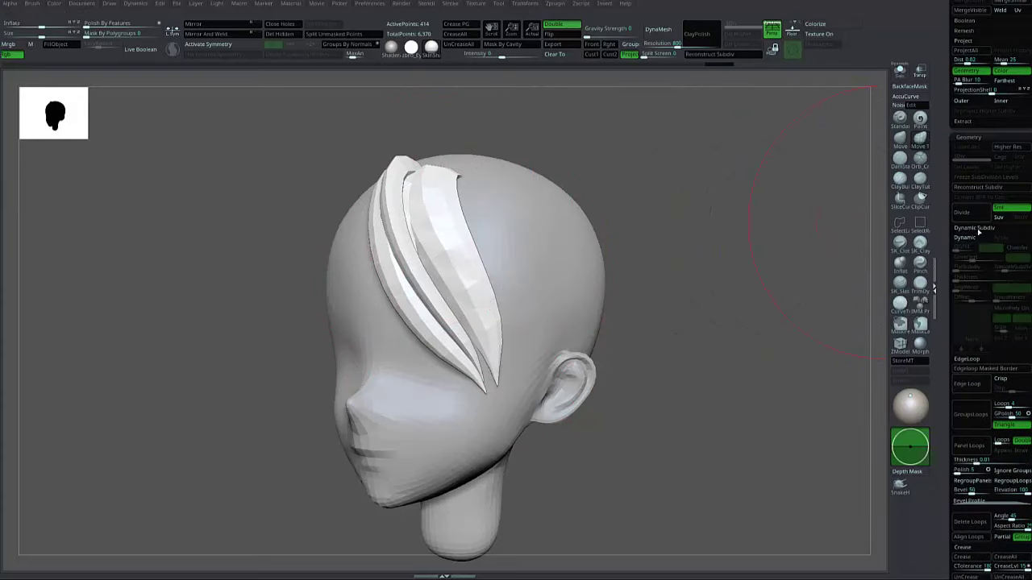
pyautogui.click(973, 238)
pyautogui.click(973, 241)
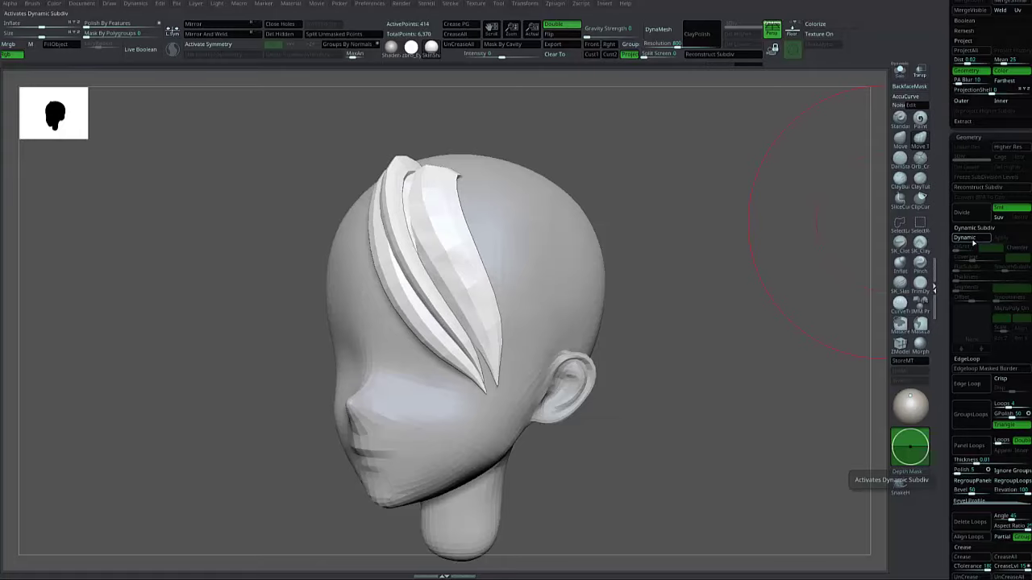
pyautogui.click(974, 228)
pyautogui.keyDown('alt'); pyautogui.moveTo(740, 282); pyautogui.dragTo(798, 268); pyautogui.keyUp('alt')
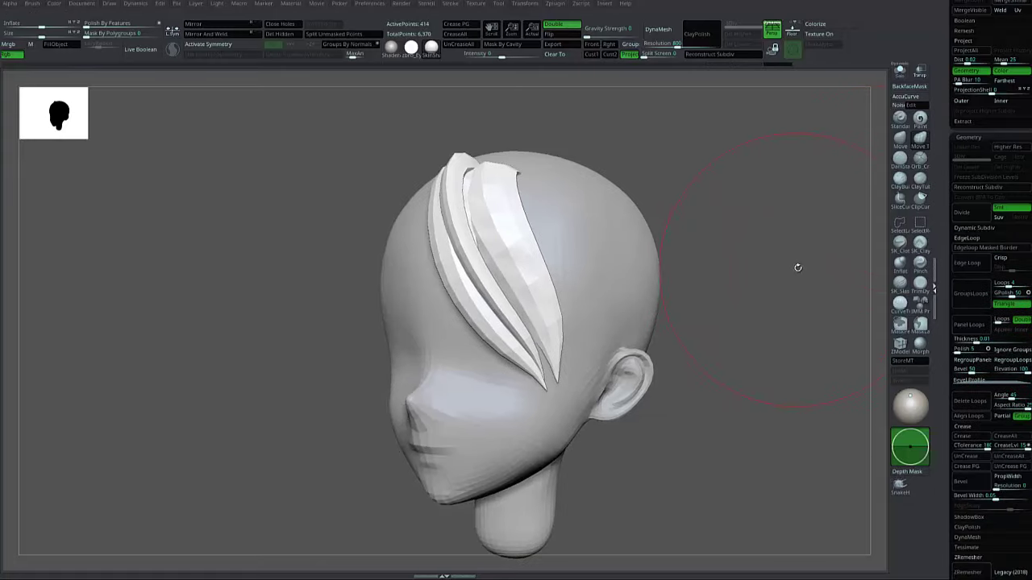
# Step: Divide the hair mesh up to subdivision level 5
pyautogui.click(971, 213)
pyautogui.click(972, 214)
pyautogui.click(971, 214)
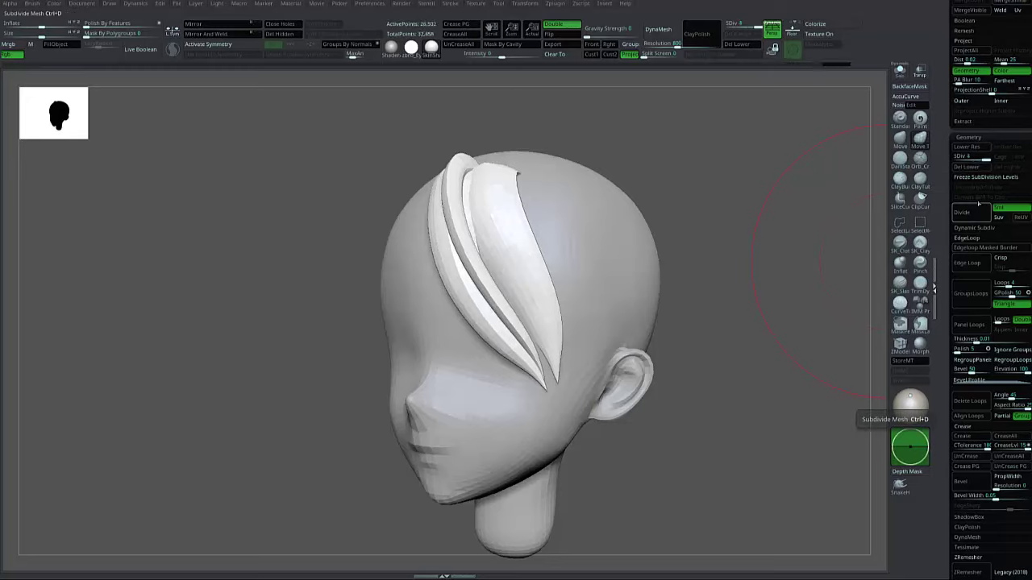
pyautogui.click(978, 206)
pyautogui.moveTo(784, 232); pyautogui.dragTo(753, 244)
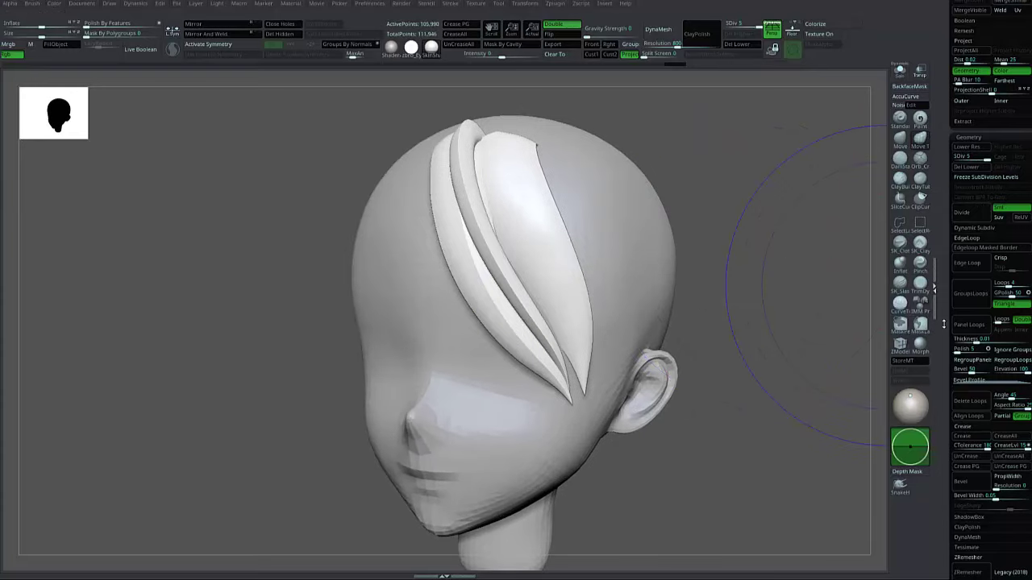
# Step: Turn the surface noise on and apply it to the subdivided hair mesh
pyautogui.scroll(-10, 958, 194)
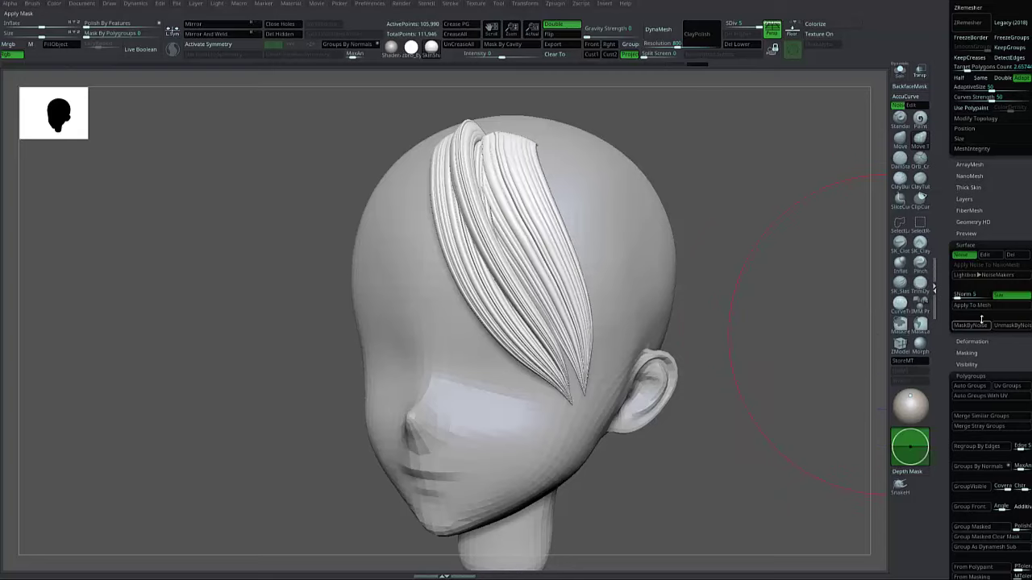
pyautogui.click(982, 311)
pyautogui.moveTo(780, 301)
pyautogui.mouseDown()
pyautogui.moveTo(822, 313)
pyautogui.moveTo(834, 250)
pyautogui.moveTo(833, 258)
pyautogui.moveTo(573, 297)
pyautogui.mouseUp()
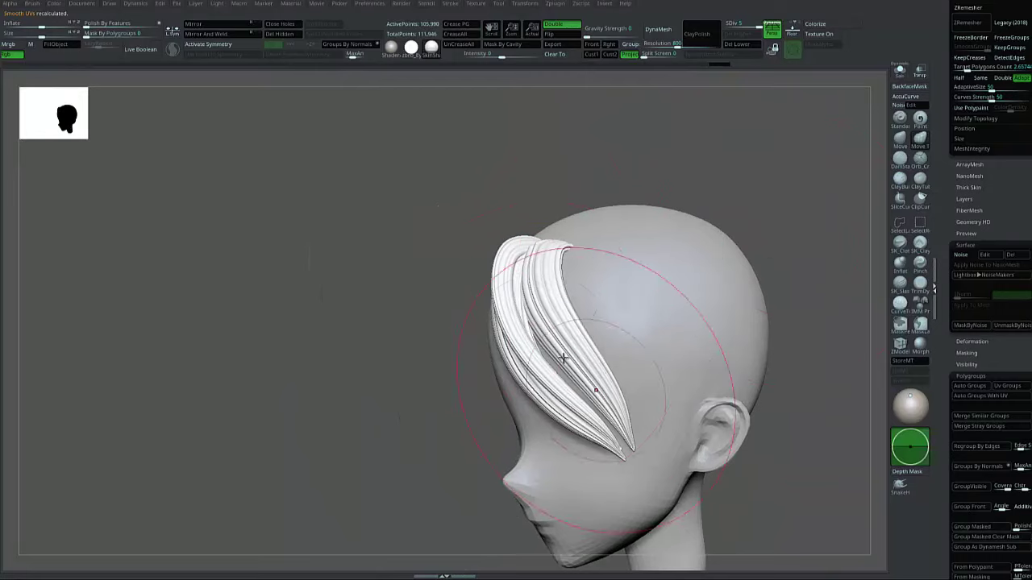
# Step: Examine the sculpted noise detail on the hair from several angles, with and without the wireframe
pyautogui.keyDown('alt'); pyautogui.moveTo(816, 231); pyautogui.dragTo(908, 206); pyautogui.keyUp('alt')
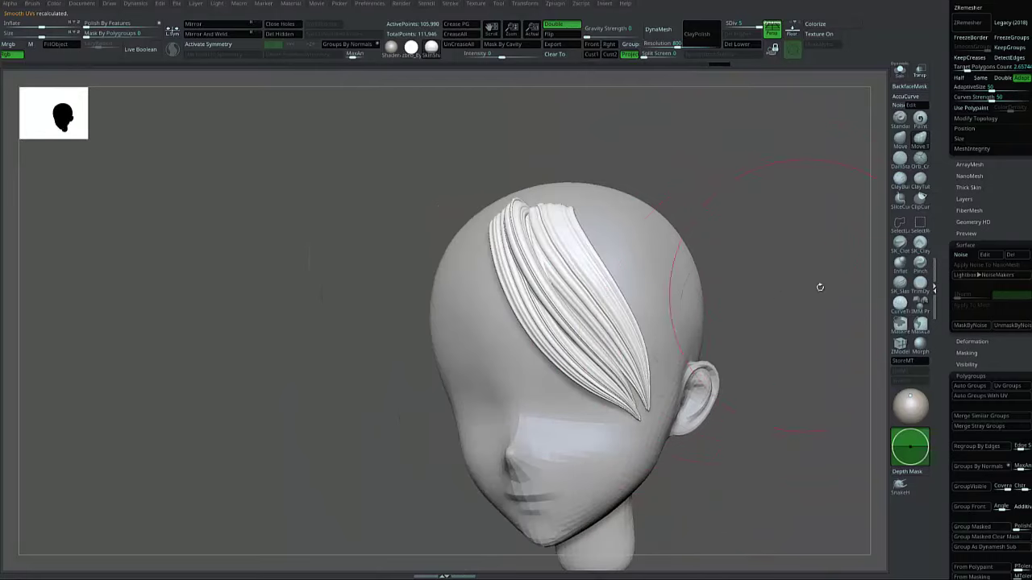
pyautogui.moveTo(819, 284); pyautogui.dragTo(887, 258)
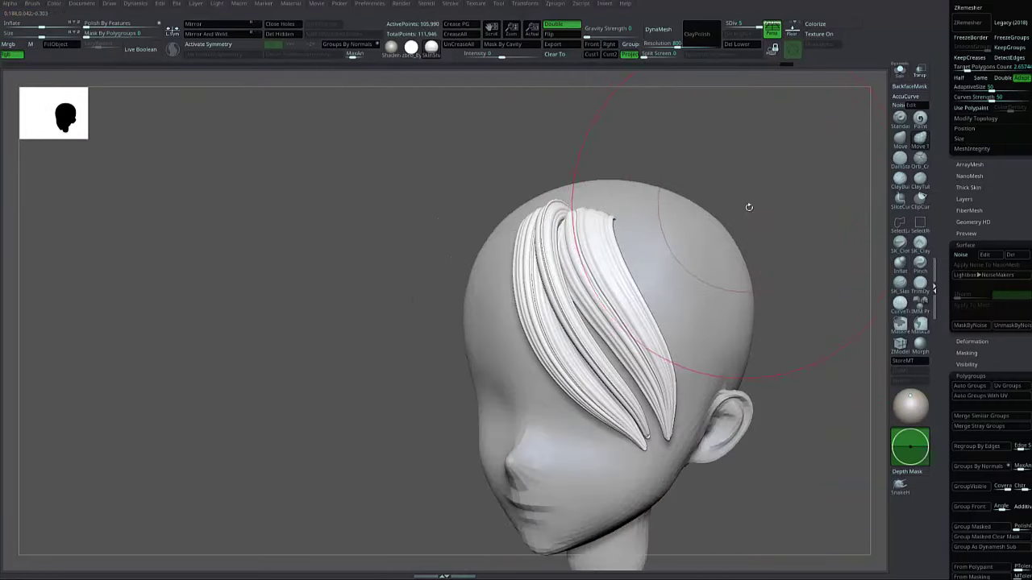
pyautogui.hotkey('shift', 'f')
pyautogui.keyDown('alt'); pyautogui.moveTo(789, 287); pyautogui.dragTo(759, 237); pyautogui.keyUp('alt')
pyautogui.hotkey('shift', 'f')
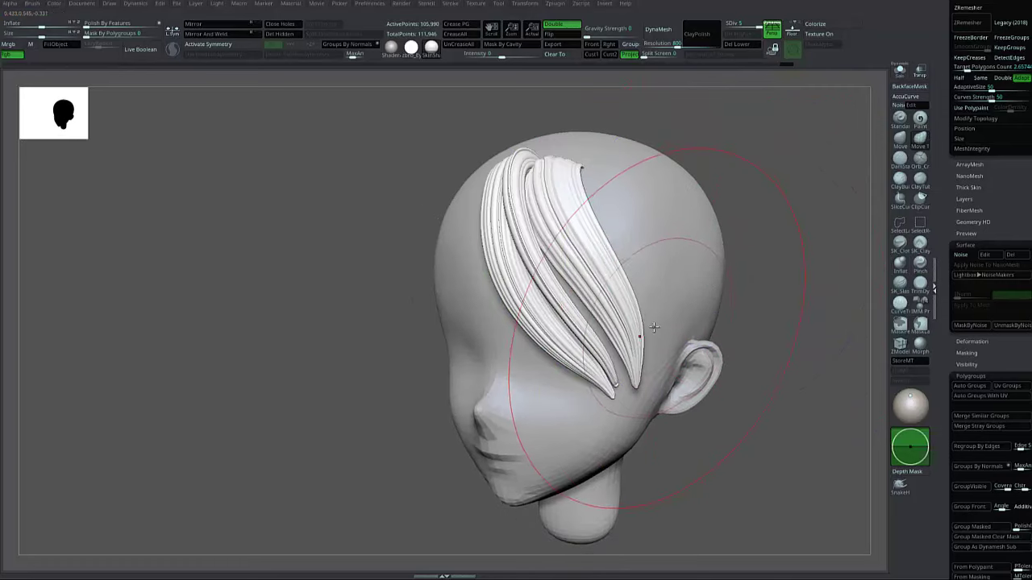
pyautogui.scroll(10, 939, 289)
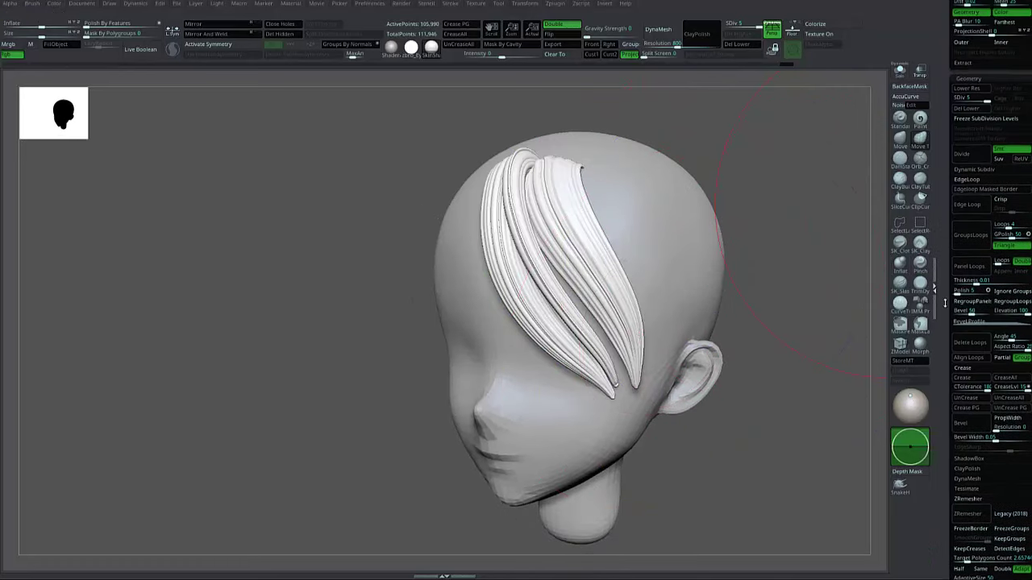
# Step: Make the head the active subtool and choose the single-strand hair mesh of the tioxic HairUV brush
pyautogui.moveTo(944, 126); pyautogui.dragTo(950, 221)
pyautogui.click(963, 179)
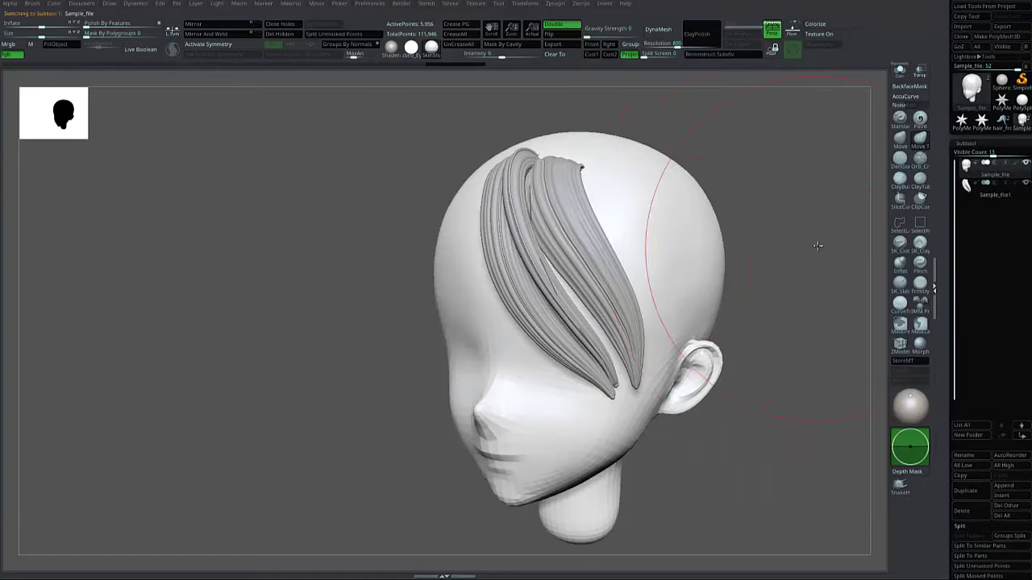
pyautogui.keyDown('alt'); pyautogui.moveTo(804, 237); pyautogui.dragTo(759, 237); pyautogui.keyUp('alt')
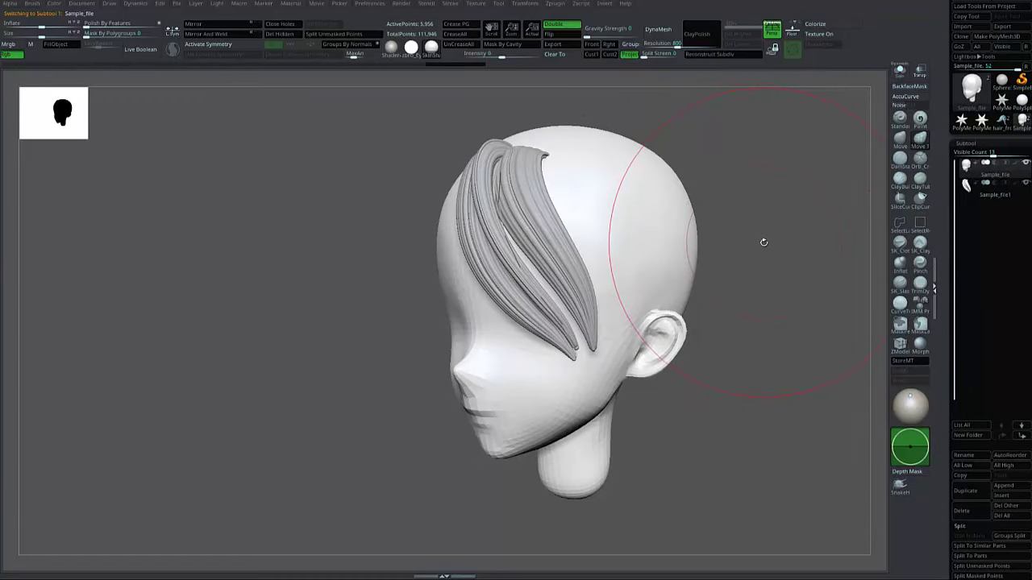
pyautogui.press('b')
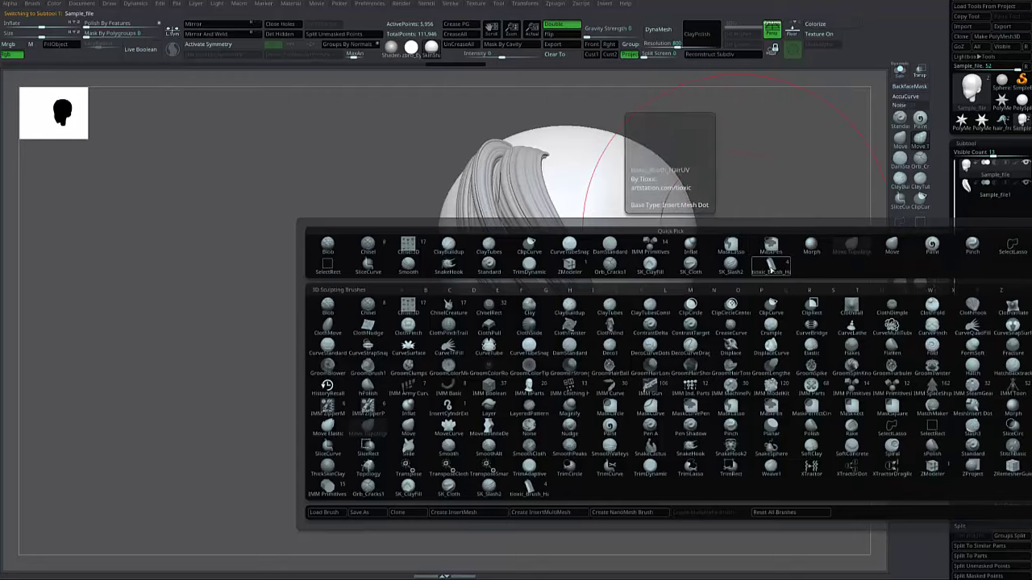
pyautogui.click(769, 263)
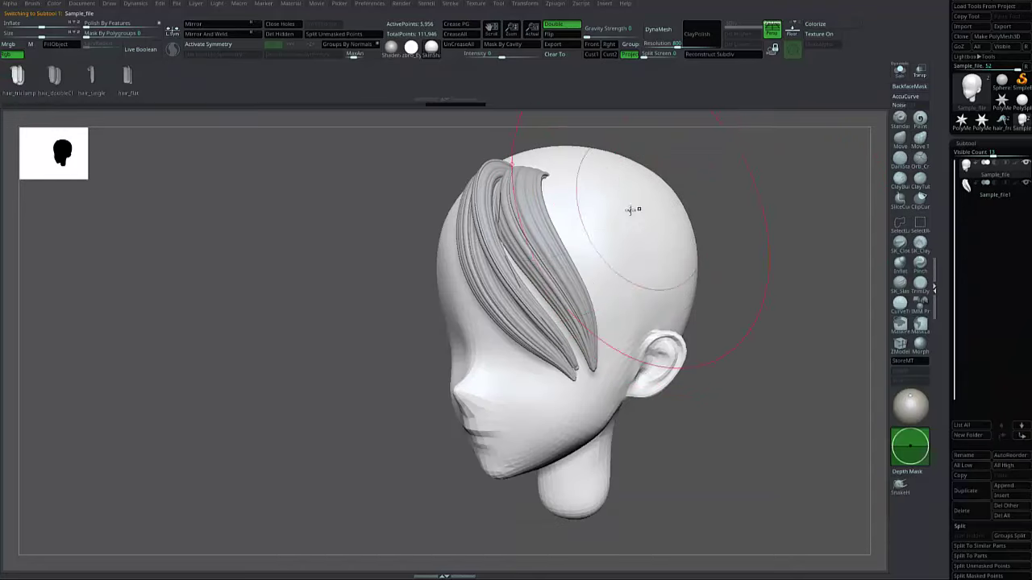
pyautogui.click(93, 77)
# Step: Draw a thin single strand with a small brush from the hairline down over the gap between the fringe locks
pyautogui.press('space')
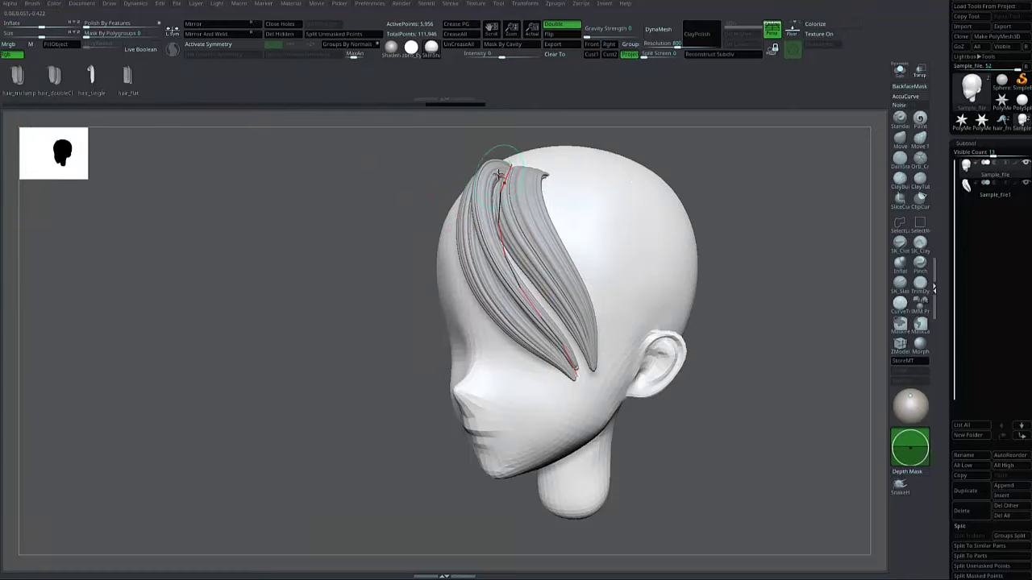
pyautogui.moveTo(636, 131); pyautogui.dragTo(568, 209)
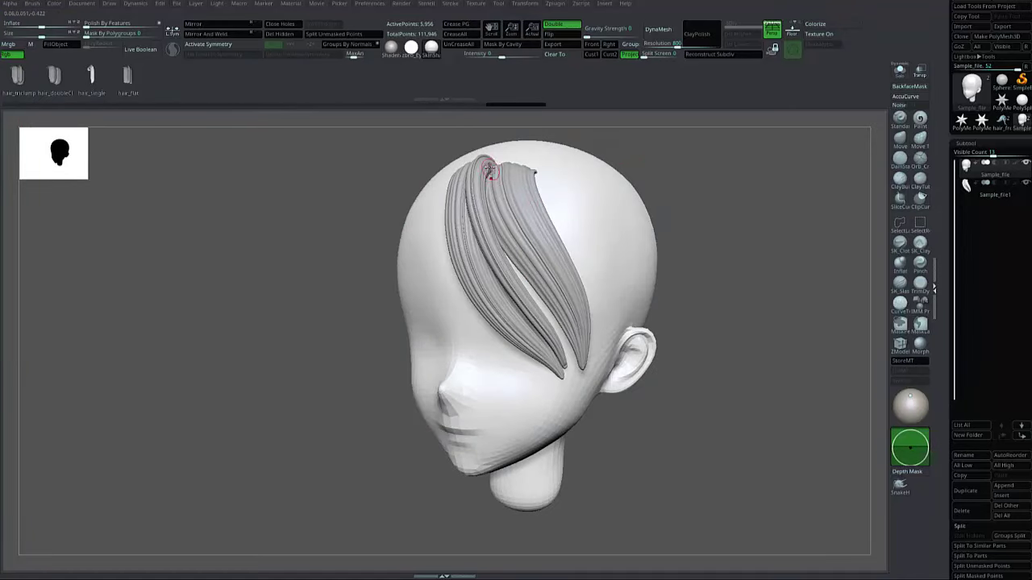
pyautogui.press('space')
pyautogui.moveTo(582, 338); pyautogui.dragTo(585, 347)
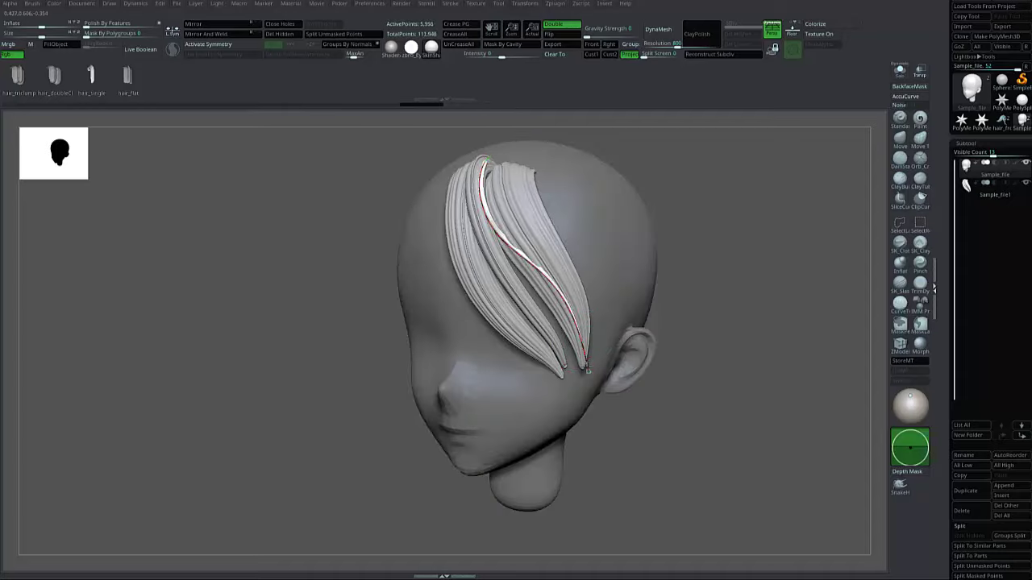
pyautogui.press('space')
pyautogui.moveTo(655, 227); pyautogui.dragTo(660, 227)
pyautogui.click(582, 363)
pyautogui.moveTo(654, 166); pyautogui.dragTo(532, 169)
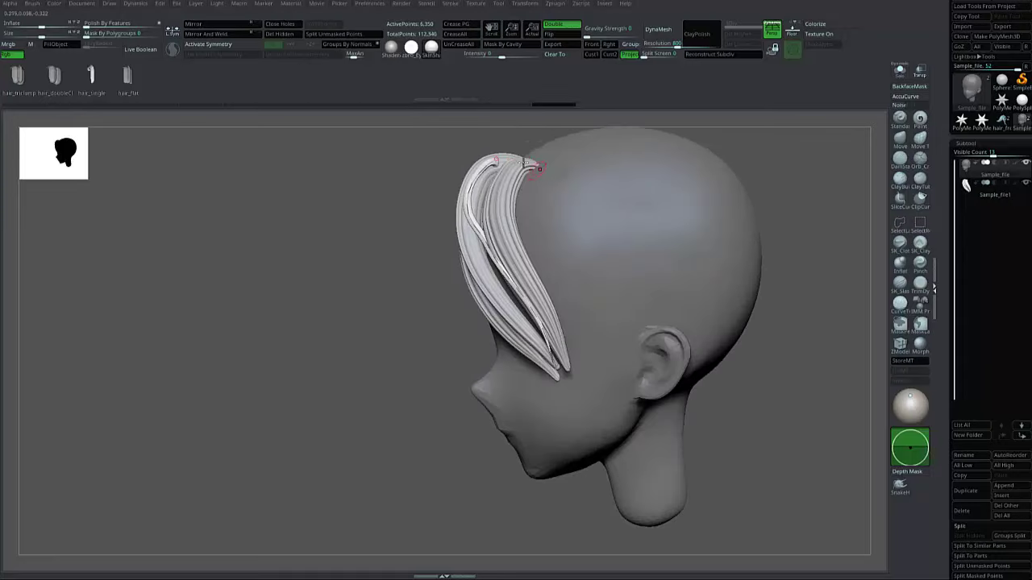
pyautogui.moveTo(380, 266); pyautogui.dragTo(531, 274)
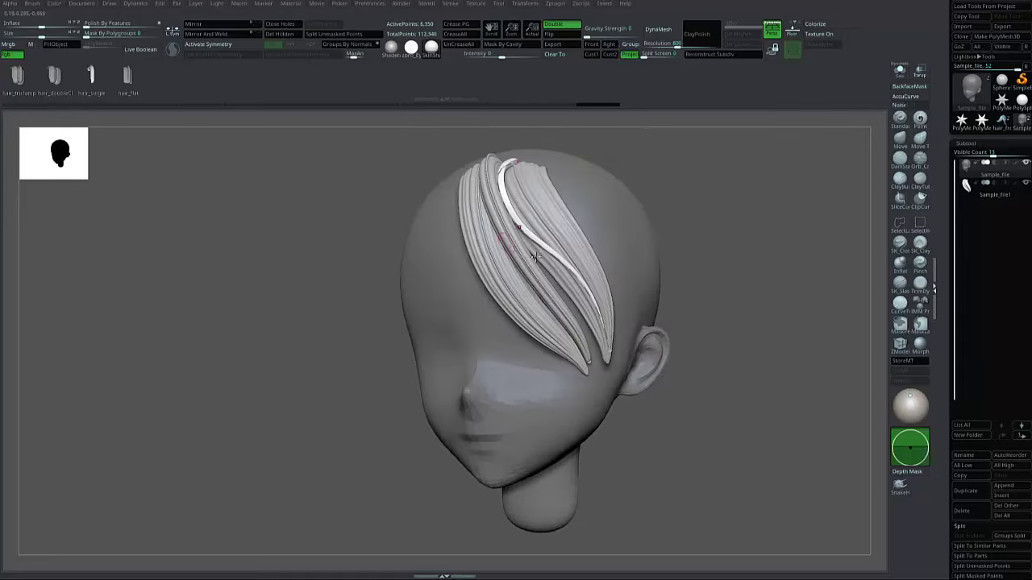
pyautogui.moveTo(661, 214); pyautogui.dragTo(687, 204)
# Step: Shape the thin strand with the Move brush from several angles, adjusting its root, middle curve and tip
pyautogui.click(897, 142)
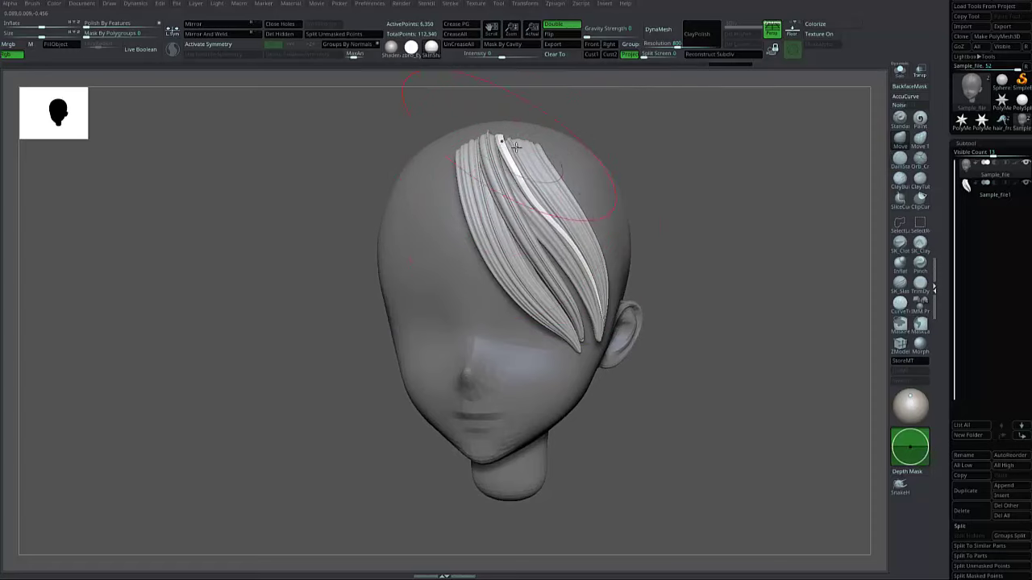
pyautogui.rightClick(487, 260)
pyautogui.moveTo(597, 206)
pyautogui.mouseDown(button='right')
pyautogui.moveTo(509, 187)
pyautogui.moveTo(510, 234)
pyautogui.mouseUp(button='right')
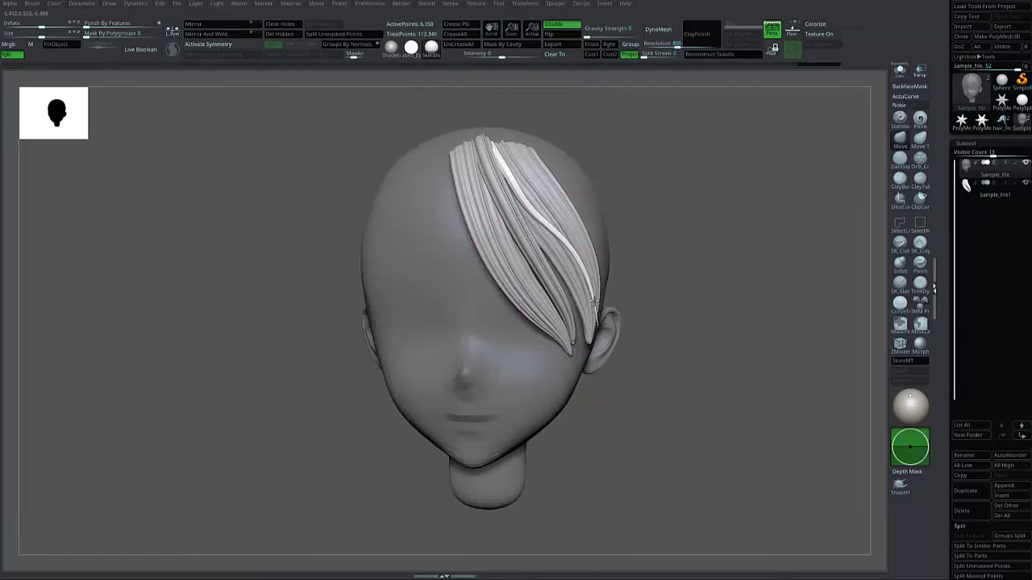
pyautogui.moveTo(594, 299); pyautogui.dragTo(598, 298)
pyautogui.moveTo(639, 212)
pyautogui.mouseDown(button='right')
pyautogui.moveTo(675, 159)
pyautogui.moveTo(712, 150)
pyautogui.moveTo(528, 152)
pyautogui.mouseUp(button='right')
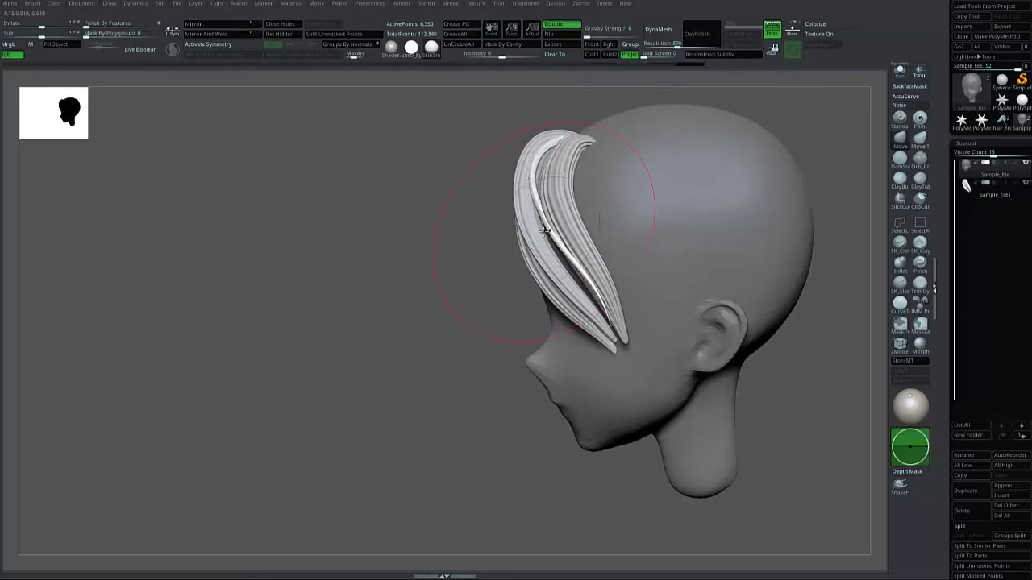
pyautogui.press('space')
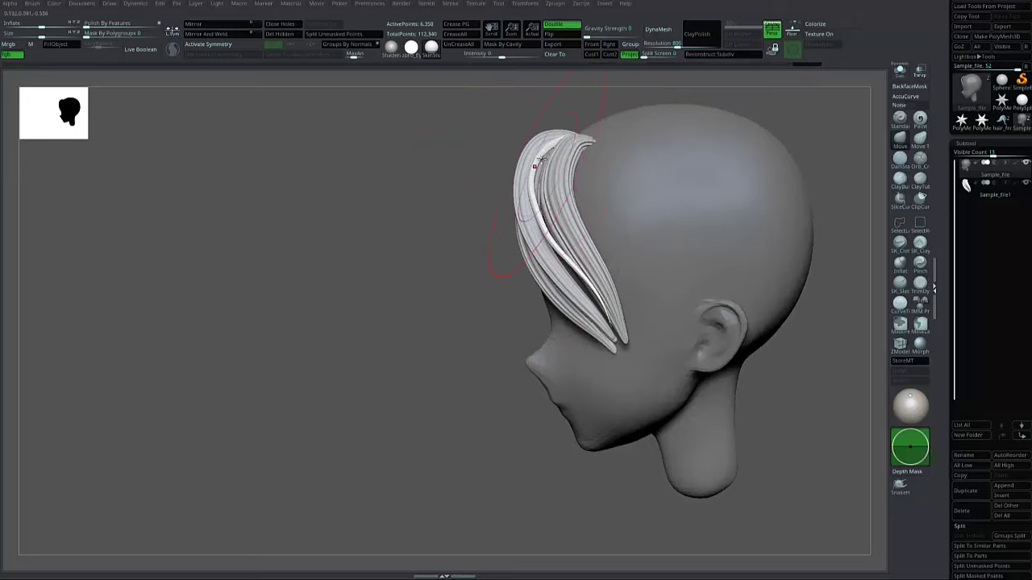
pyautogui.moveTo(538, 159)
pyautogui.mouseDown(button='right')
pyautogui.moveTo(352, 261)
pyautogui.moveTo(588, 193)
pyautogui.moveTo(670, 234)
pyautogui.moveTo(586, 342)
pyautogui.mouseUp(button='right')
pyautogui.moveTo(645, 302)
pyautogui.mouseDown(button='right')
pyautogui.moveTo(610, 307)
pyautogui.moveTo(645, 305)
pyautogui.moveTo(619, 301)
pyautogui.mouseUp(button='right')
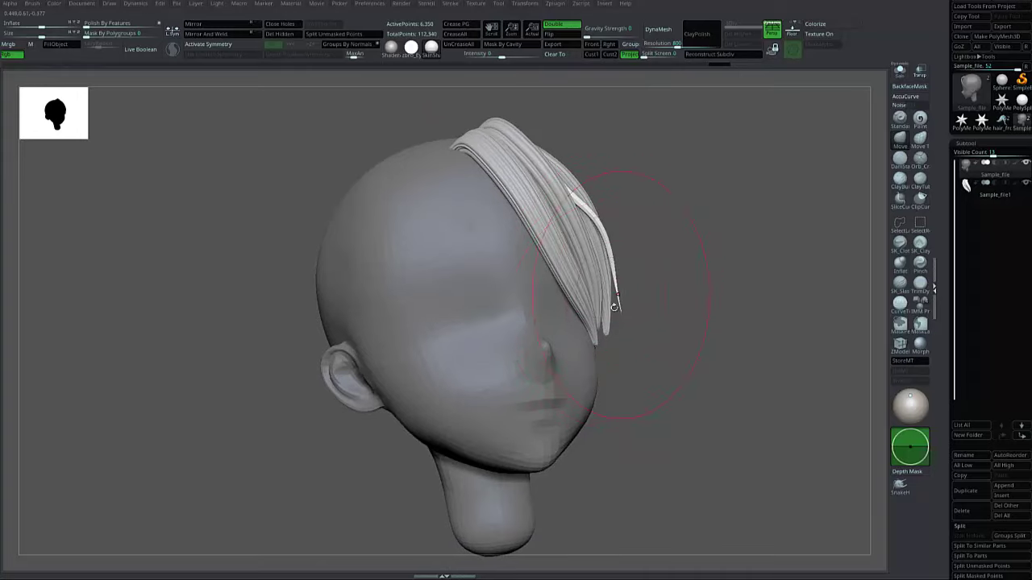
# Step: Place a transpose line along the thin strand and use its end to pull the strand's tip in toward the fringe
pyautogui.press('w')
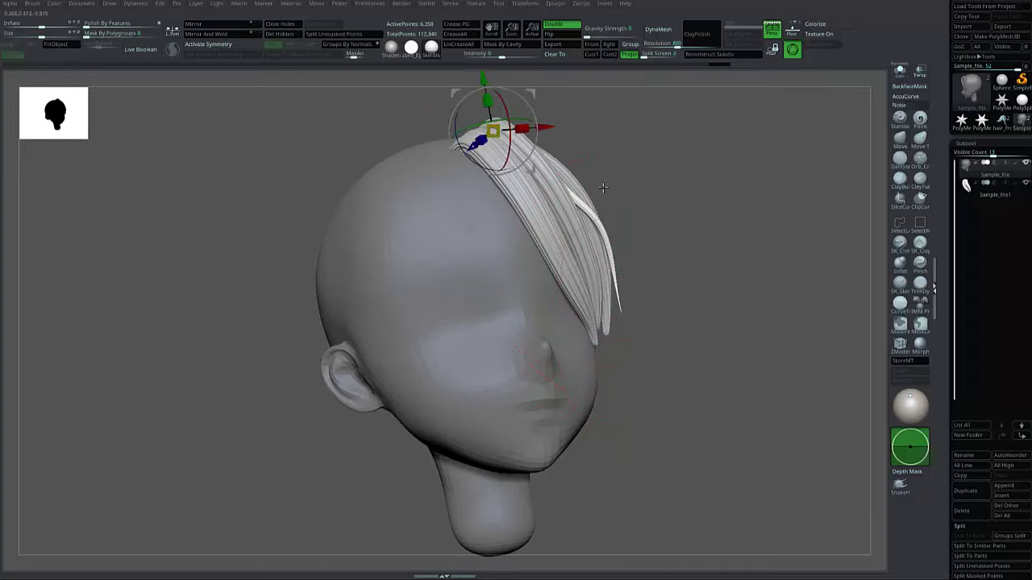
pyautogui.keyDown('alt'); pyautogui.moveTo(636, 168); pyautogui.dragTo(630, 201); pyautogui.keyUp('alt')
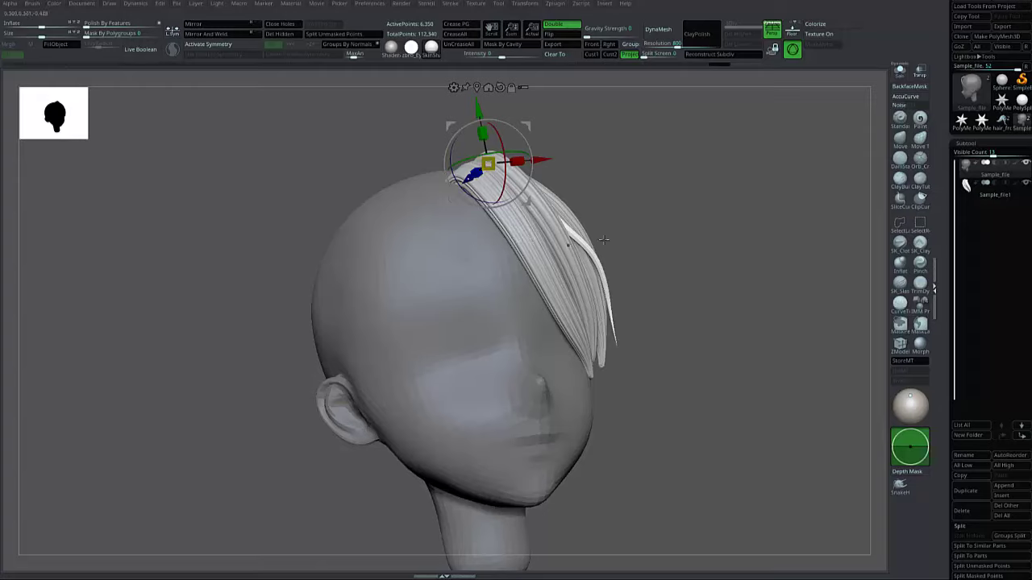
pyautogui.moveTo(605, 239); pyautogui.dragTo(613, 249, button='right')
pyautogui.press('q')
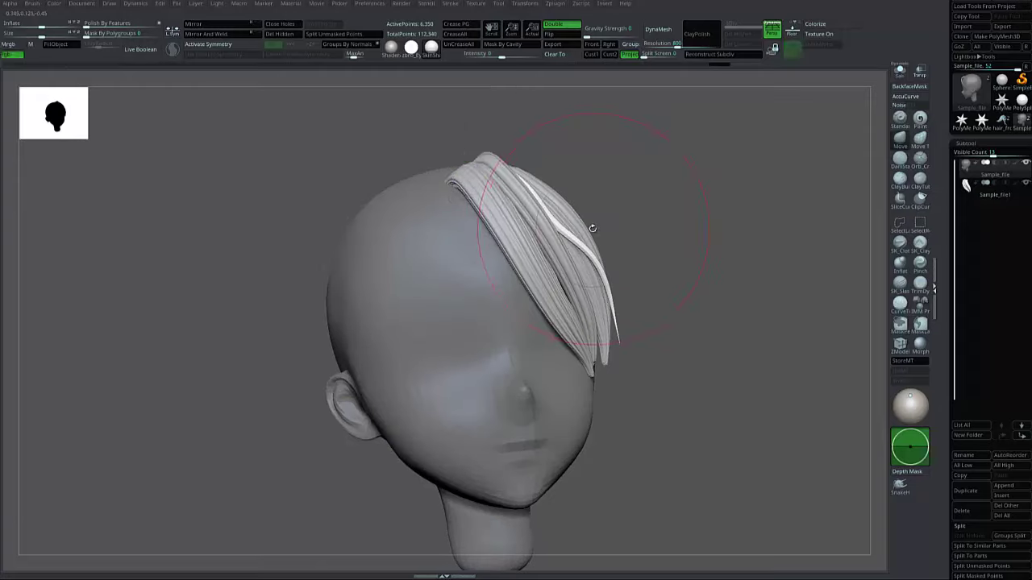
pyautogui.press('w')
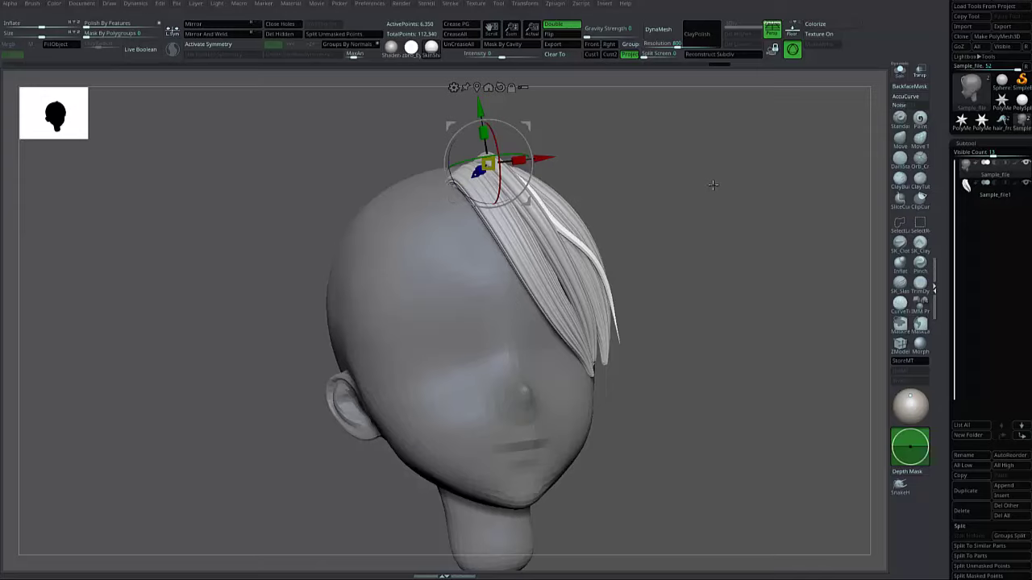
pyautogui.press('y')
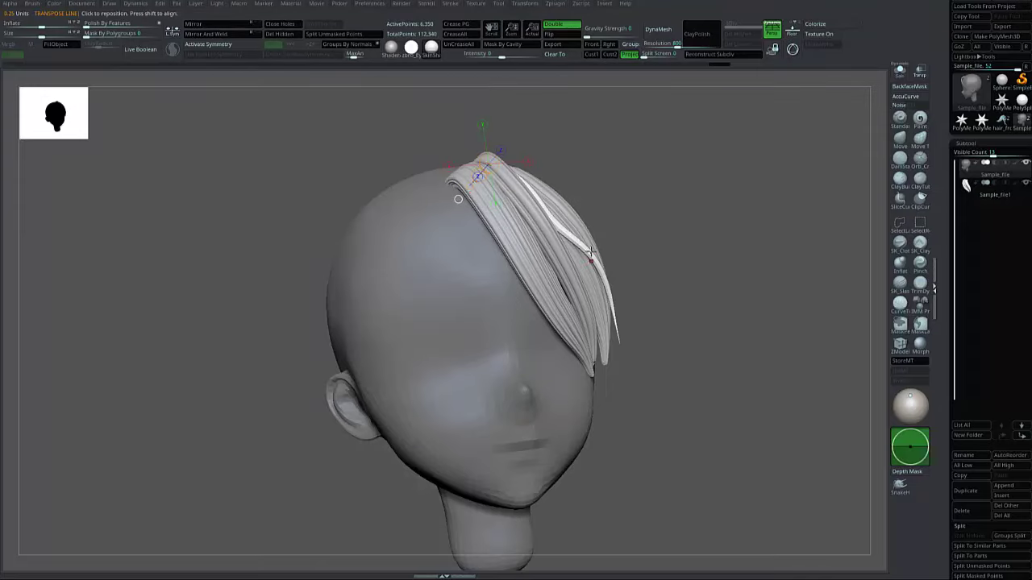
pyautogui.moveTo(558, 225)
pyautogui.mouseDown()
pyautogui.moveTo(638, 357)
pyautogui.moveTo(633, 367)
pyautogui.mouseUp()
pyautogui.moveTo(537, 200); pyautogui.dragTo(634, 365)
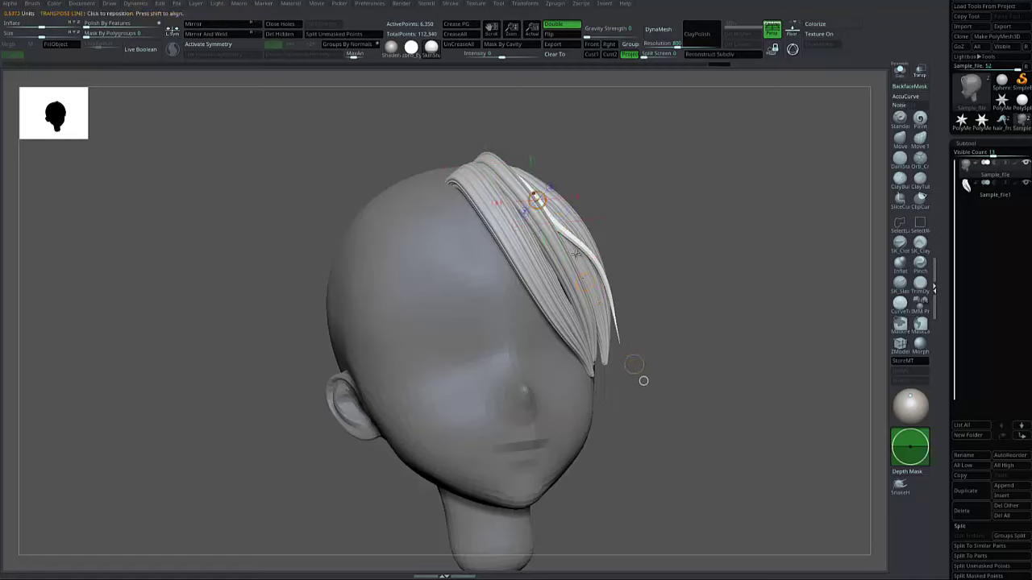
pyautogui.moveTo(668, 304); pyautogui.dragTo(631, 311)
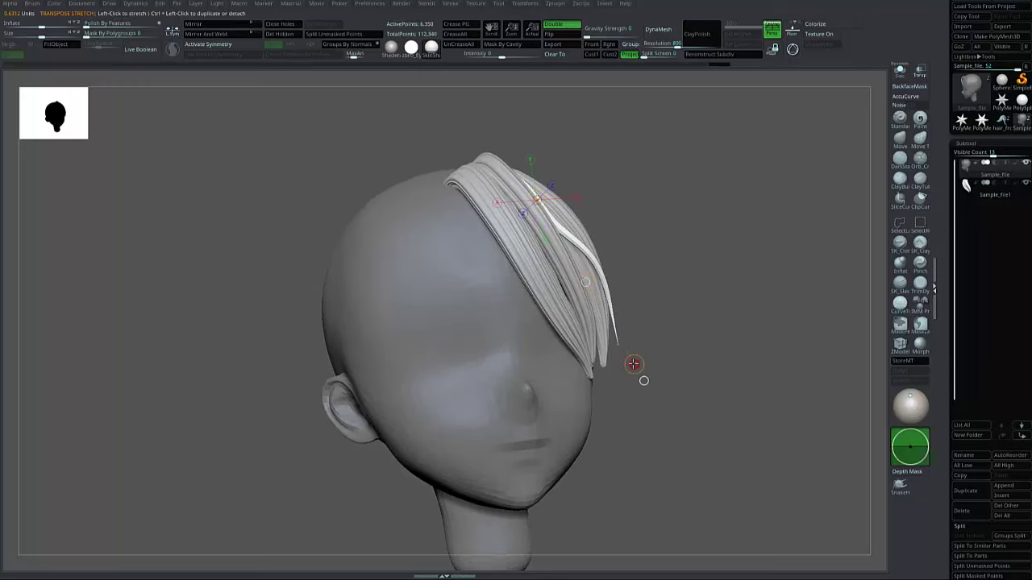
pyautogui.moveTo(634, 364); pyautogui.dragTo(680, 311)
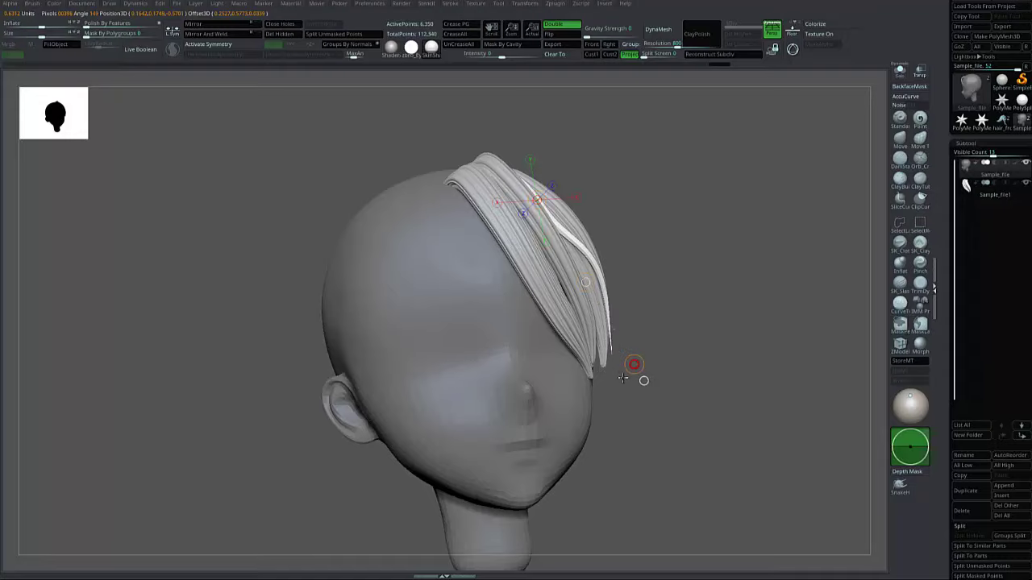
pyautogui.moveTo(691, 292); pyautogui.dragTo(670, 263)
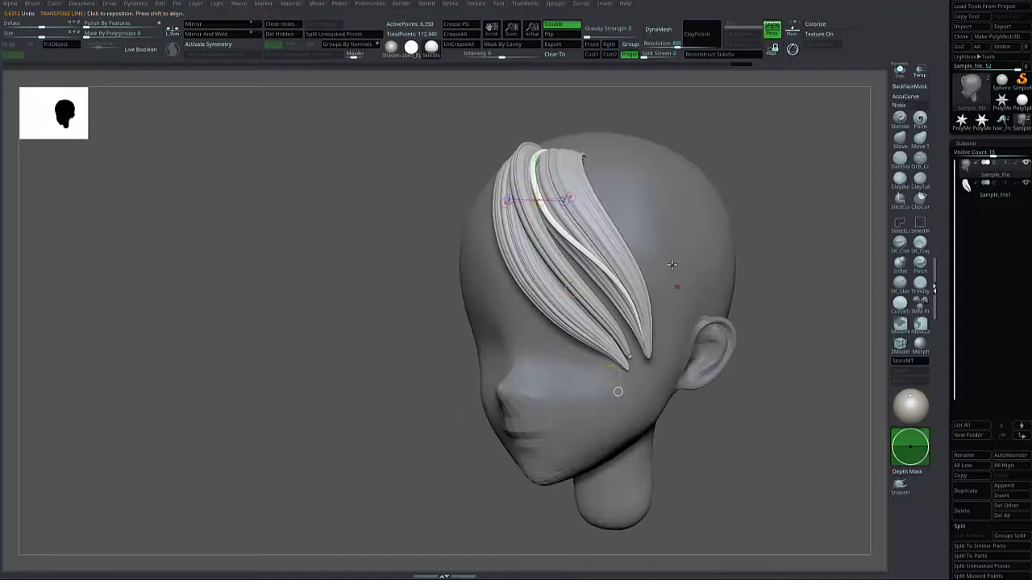
# Step: Fine-tune the thin strand's root and lower end with the Move brush so it flows with the locks
pyautogui.press('q')
pyautogui.moveTo(792, 221); pyautogui.dragTo(823, 230)
pyautogui.moveTo(637, 337); pyautogui.dragTo(629, 311)
pyautogui.moveTo(531, 192); pyautogui.dragTo(527, 194)
pyautogui.moveTo(743, 248)
pyautogui.mouseDown()
pyautogui.moveTo(705, 262)
pyautogui.moveTo(747, 227)
pyautogui.moveTo(750, 278)
pyautogui.mouseUp()
# Step: Solo the subdivided hair subtool, isolate the lock nearest the ear, and sharpen its tip with the Pinch brush
pyautogui.keyDown('alt'); pyautogui.click(642, 306); pyautogui.keyUp('alt')
pyautogui.moveTo(625, 271); pyautogui.dragTo(616, 253)
pyautogui.click(900, 72)
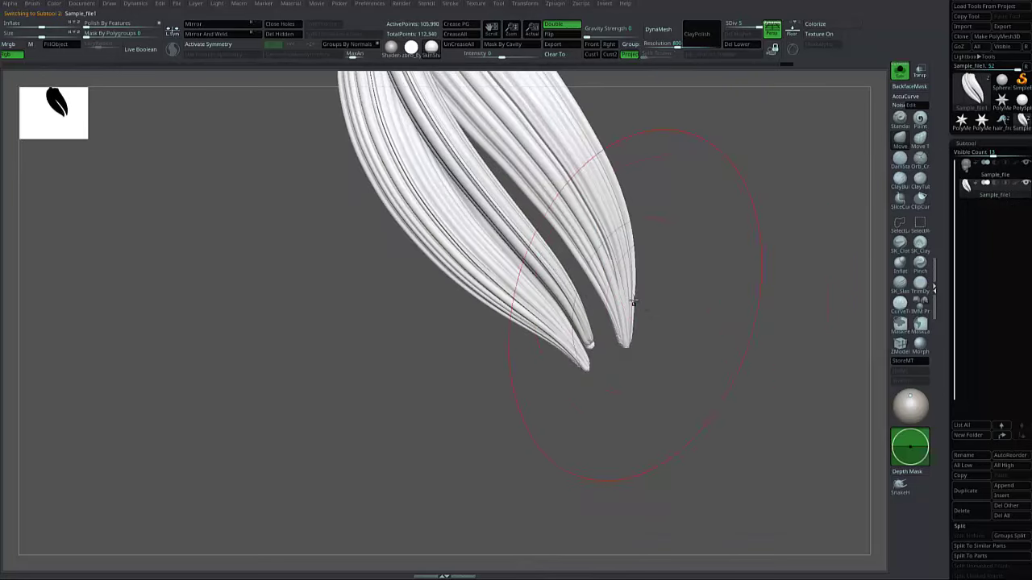
pyautogui.keyDown('ctrl'); pyautogui.keyDown('shift'); pyautogui.click(633, 300); pyautogui.keyUp('shift'); pyautogui.keyUp('ctrl')
pyautogui.moveTo(654, 246); pyautogui.dragTo(516, 258)
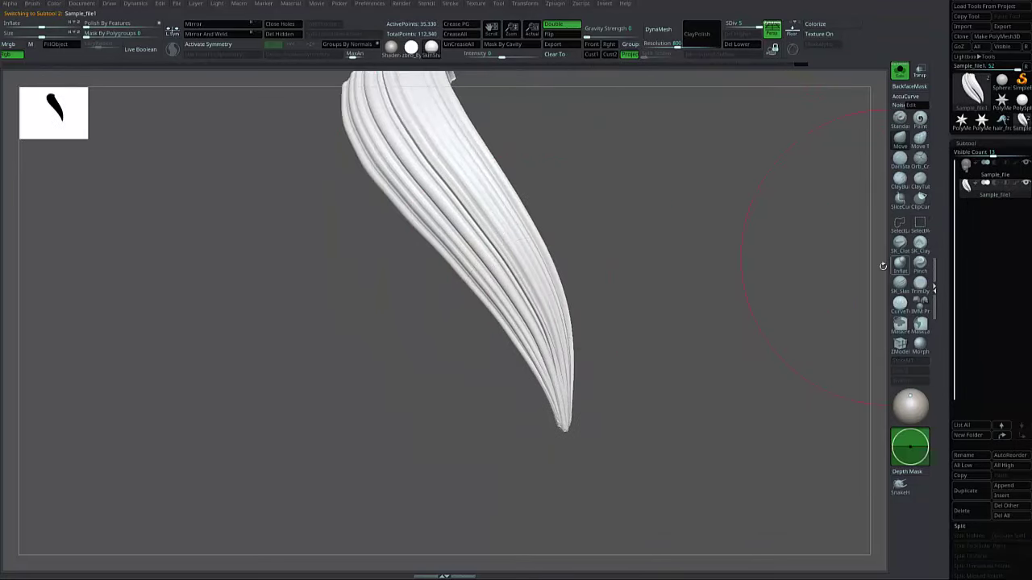
pyautogui.click(922, 267)
pyautogui.press('space')
pyautogui.moveTo(598, 343); pyautogui.dragTo(576, 345)
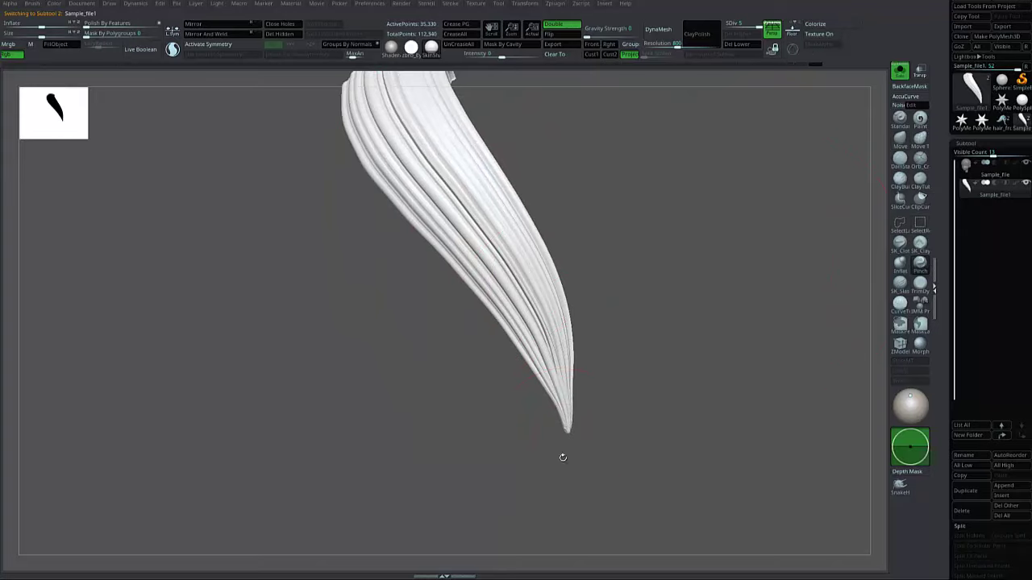
pyautogui.moveTo(568, 469); pyautogui.dragTo(723, 266)
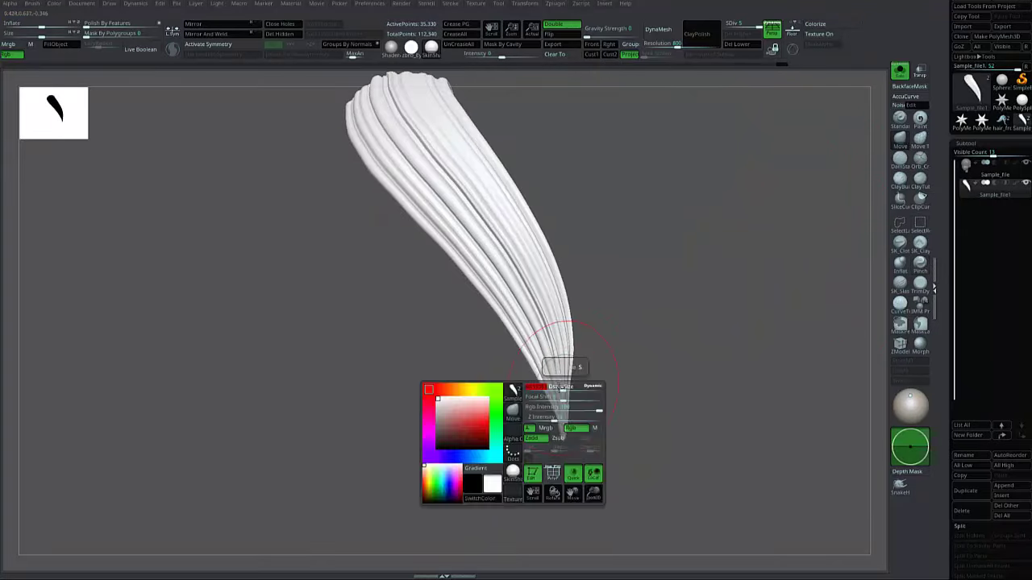
# Step: Isolate the remaining fringe locks one at a time and sharpen their tips with the Pinch brush
pyautogui.keyDown('ctrl'); pyautogui.keyDown('shift'); pyautogui.click(632, 347); pyautogui.keyUp('shift'); pyautogui.keyUp('ctrl')
pyautogui.moveTo(650, 364); pyautogui.dragTo(629, 301)
pyautogui.keyDown('ctrl'); pyautogui.keyDown('shift'); pyautogui.click(557, 347); pyautogui.keyUp('shift'); pyautogui.keyUp('ctrl')
pyautogui.moveTo(728, 285); pyautogui.dragTo(826, 266)
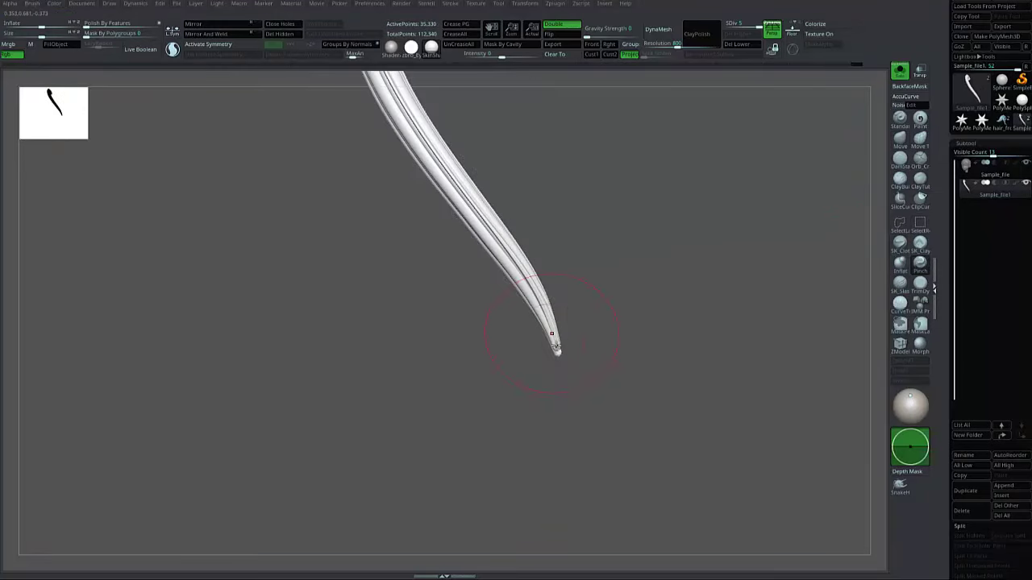
pyautogui.moveTo(559, 374)
pyautogui.mouseDown()
pyautogui.moveTo(560, 394)
pyautogui.moveTo(530, 331)
pyautogui.moveTo(552, 372)
pyautogui.mouseUp()
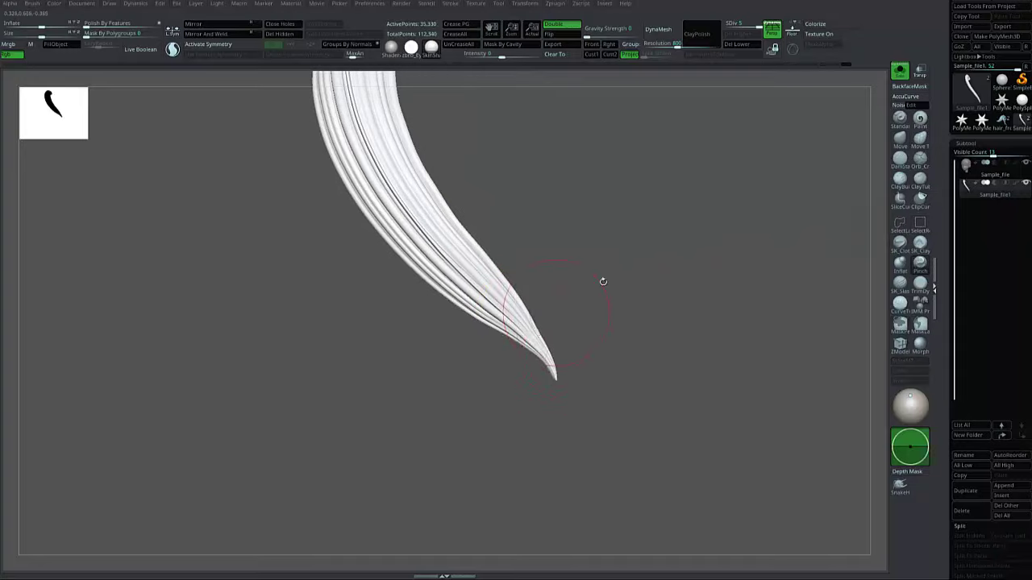
# Step: Adjust the isolated lock's tip with the Move brush, and show all the locks together with the head
pyautogui.click(899, 140)
pyautogui.moveTo(541, 324)
pyautogui.mouseDown()
pyautogui.moveTo(555, 324)
pyautogui.moveTo(514, 308)
pyautogui.mouseUp()
pyautogui.keyDown('ctrl'); pyautogui.keyDown('shift'); pyautogui.click(699, 250); pyautogui.keyUp('shift'); pyautogui.keyUp('ctrl')
pyautogui.moveTo(728, 219)
pyautogui.keyDown('alt'); pyautogui.mouseDown()
pyautogui.moveTo(726, 246)
pyautogui.moveTo(735, 234)
pyautogui.mouseUp(); pyautogui.keyUp('alt')
pyautogui.click(900, 74)
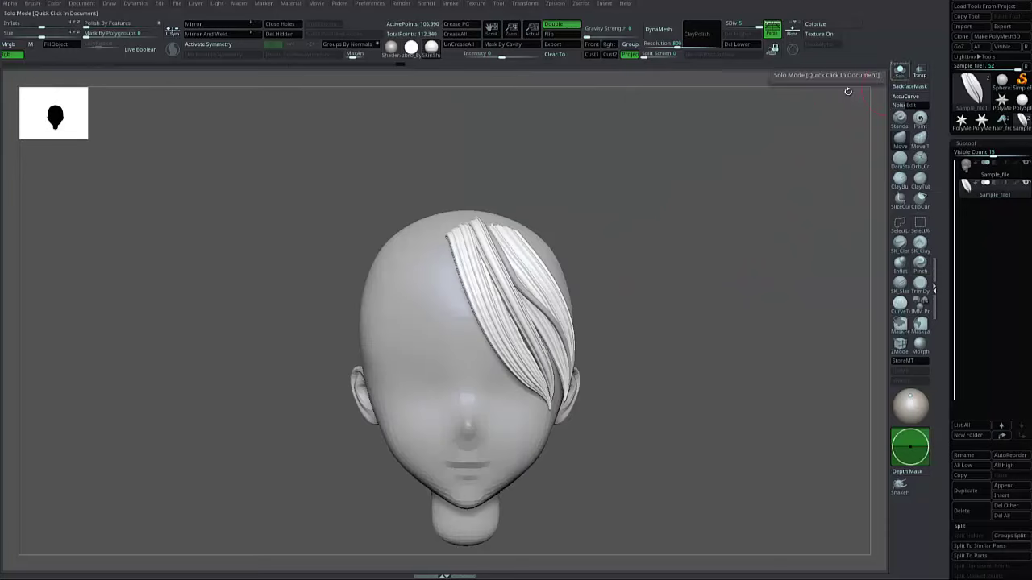
# Step: Make the subtool holding the head and the thin strand active again
pyautogui.moveTo(802, 113); pyautogui.dragTo(615, 269)
pyautogui.keyDown('alt'); pyautogui.click(615, 269); pyautogui.keyUp('alt')
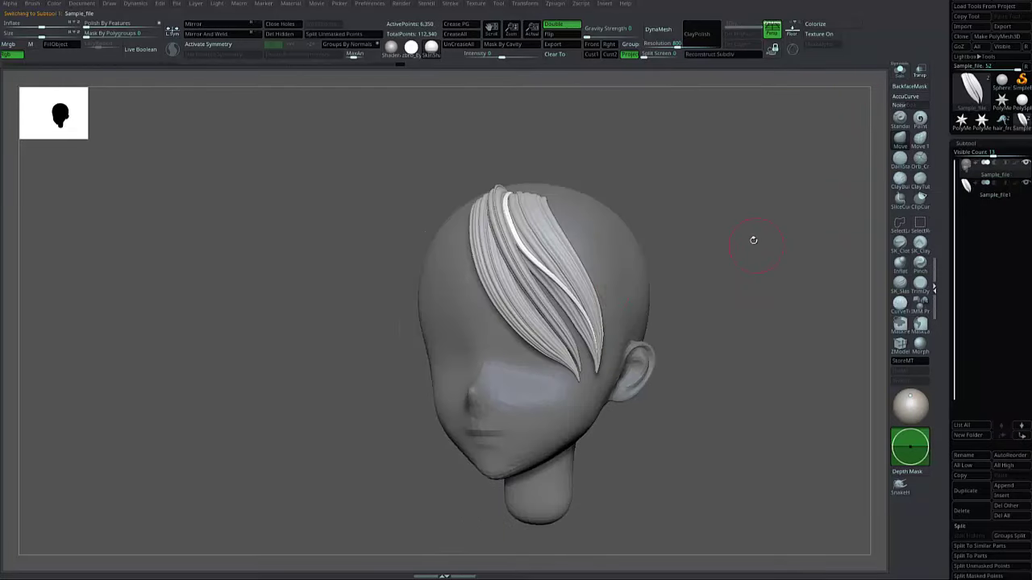
pyautogui.moveTo(752, 240); pyautogui.dragTo(739, 250)
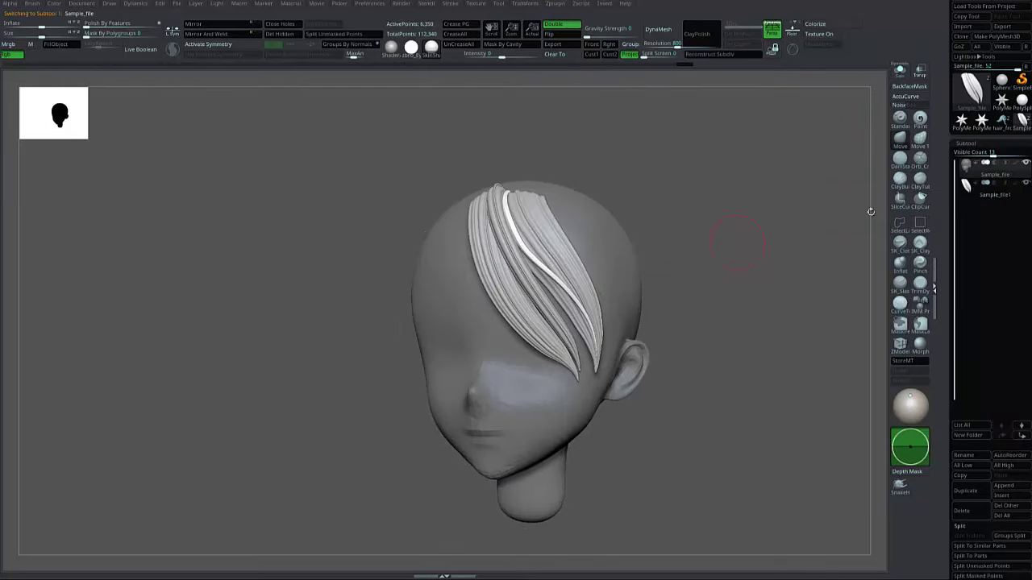